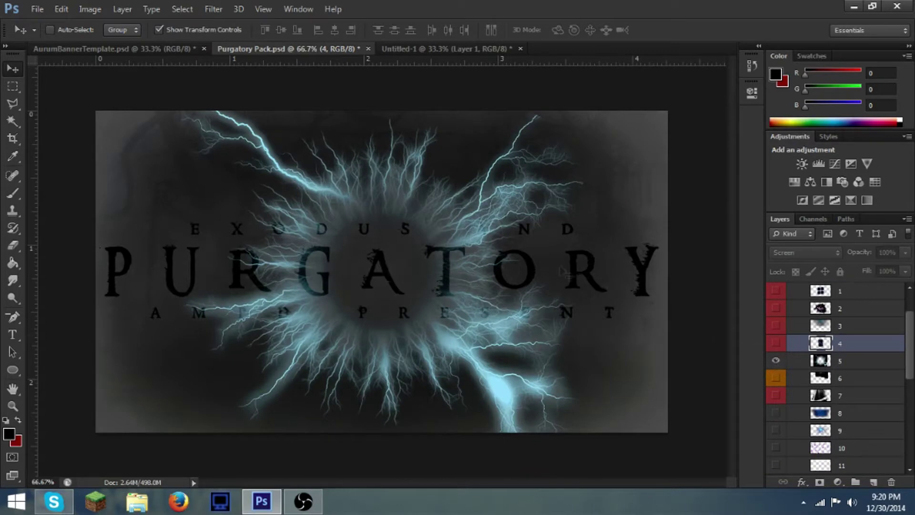
- Select the full canvas of Purgatory Pack.psd, copy lightning texture 5 and paste it into the Untitled-1 banner
{"action": "key", "text": "m"}
{"action": "left_click_drag", "start_coordinate": [95, 111], "coordinate": [768, 463]}
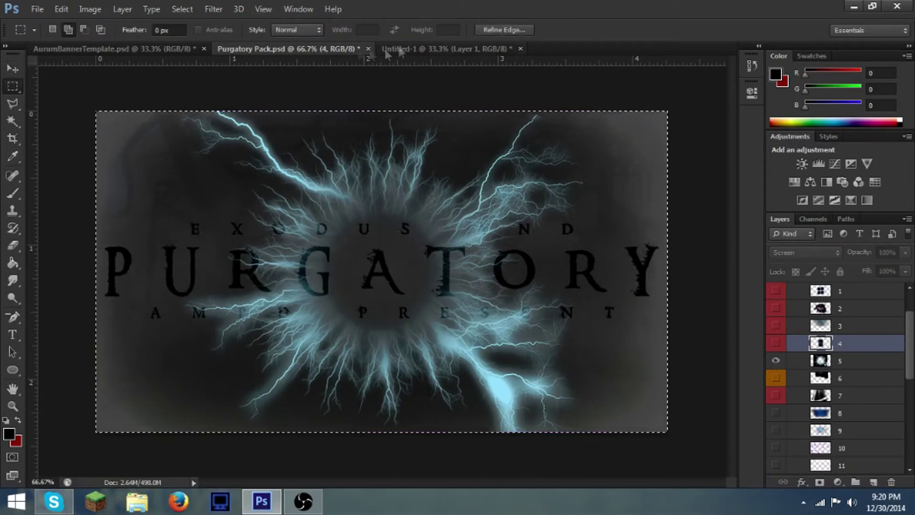
{"action": "left_click", "coordinate": [416, 49]}
{"action": "left_click", "coordinate": [254, 47]}
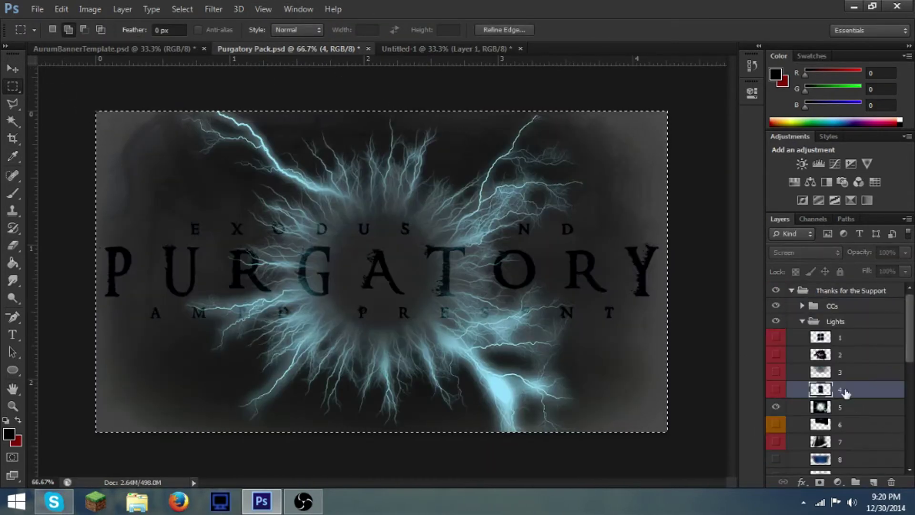
{"action": "left_click", "coordinate": [846, 410]}
{"action": "key", "text": "ctrl+c"}
{"action": "left_click", "coordinate": [445, 49]}
{"action": "key", "text": "ctrl+v"}
- Enlarge the pasted lightning texture to about 138% and set its blend mode to Screen
{"action": "key", "text": "v"}
{"action": "left_click_drag", "start_coordinate": [437, 319], "coordinate": [444, 287]}
{"action": "key", "text": "ctrl+t"}
{"action": "left_click_drag", "start_coordinate": [492, 351], "coordinate": [591, 381]}
{"action": "left_click", "coordinate": [805, 252]}
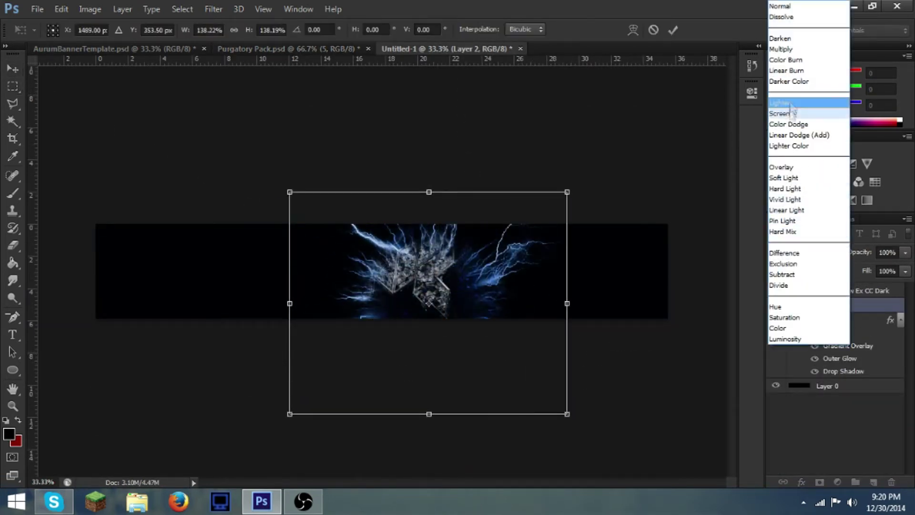
{"action": "left_click", "coordinate": [817, 111]}
- Reposition the lightning texture over the M logo, scale it to about 98% and set its opacity to 30%
{"action": "left_click_drag", "start_coordinate": [474, 298], "coordinate": [451, 285]}
{"action": "left_click_drag", "start_coordinate": [526, 376], "coordinate": [419, 287]}
{"action": "left_click_drag", "start_coordinate": [383, 246], "coordinate": [442, 296]}
{"action": "left_click_drag", "start_coordinate": [482, 199], "coordinate": [507, 179]}
{"action": "left_click_drag", "start_coordinate": [448, 313], "coordinate": [429, 326]}
{"action": "left_click_drag", "start_coordinate": [882, 272], "coordinate": [855, 272]}
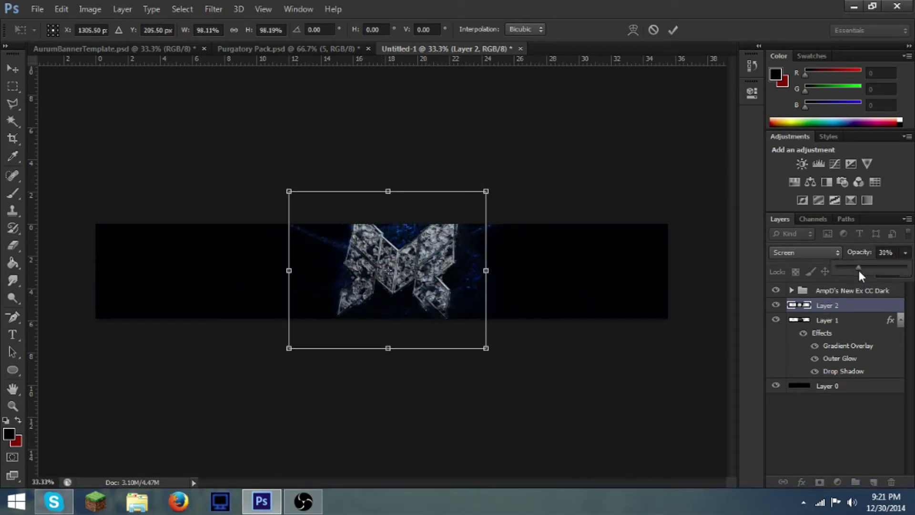
{"action": "left_click", "coordinate": [672, 29]}
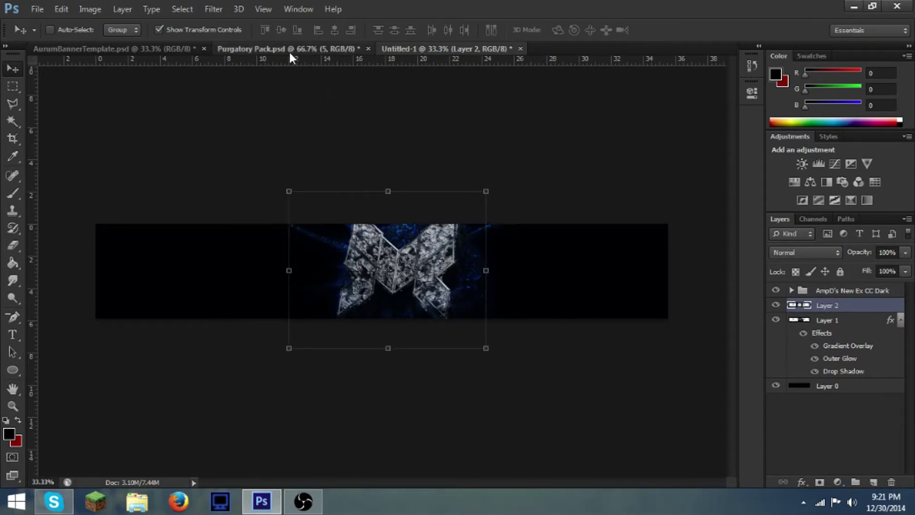
- In Purgatory Pack.psd, hide lightning texture 5 and show light texture 11 after previewing the neighbouring lights
{"action": "left_click", "coordinate": [289, 50]}
{"action": "left_click", "coordinate": [776, 391]}
{"action": "scroll", "coordinate": [774, 450], "scroll_direction": "down", "scroll_amount": 1}
{"action": "left_click", "coordinate": [776, 431]}
{"action": "left_click", "coordinate": [776, 431]}
{"action": "scroll", "coordinate": [776, 430], "scroll_direction": "down", "scroll_amount": 2}
{"action": "left_click", "coordinate": [776, 403]}
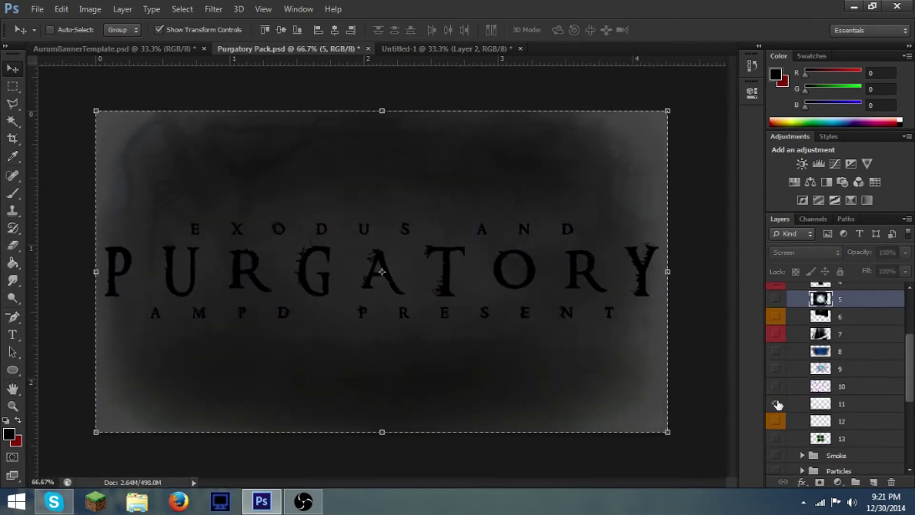
{"action": "left_click", "coordinate": [775, 404]}
- Copy light texture 11 from Purgatory Pack.psd and paste it into the Untitled-1 banner
{"action": "left_click", "coordinate": [410, 49]}
{"action": "key", "text": "Delete"}
{"action": "left_click", "coordinate": [316, 47]}
{"action": "scroll", "coordinate": [851, 417], "scroll_direction": "down", "scroll_amount": 3}
{"action": "left_click", "coordinate": [848, 361]}
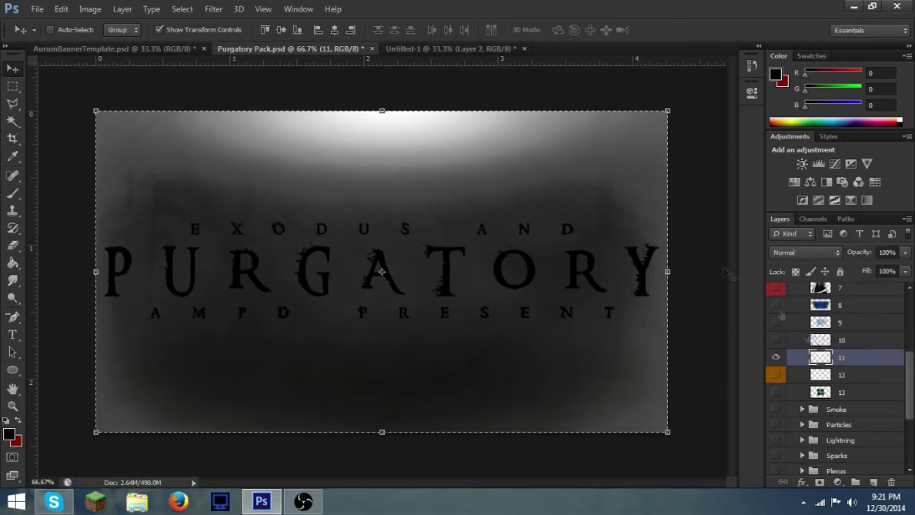
{"action": "key", "text": "ctrl+c"}
{"action": "left_click", "coordinate": [469, 49]}
{"action": "key", "text": "ctrl+v"}
- Stretch the pasted light over the whole banner, to 200% width and 131.78% height, in Screen mode at 15% opacity
{"action": "left_click_drag", "start_coordinate": [524, 272], "coordinate": [668, 271]}
{"action": "left_click_drag", "start_coordinate": [239, 271], "coordinate": [96, 271]}
{"action": "left_click_drag", "start_coordinate": [381, 236], "coordinate": [382, 224]}
{"action": "left_click_drag", "start_coordinate": [381, 306], "coordinate": [380, 317]}
{"action": "left_click", "coordinate": [805, 252]}
{"action": "left_click", "coordinate": [805, 115]}
{"action": "left_click_drag", "start_coordinate": [906, 257], "coordinate": [850, 272]}
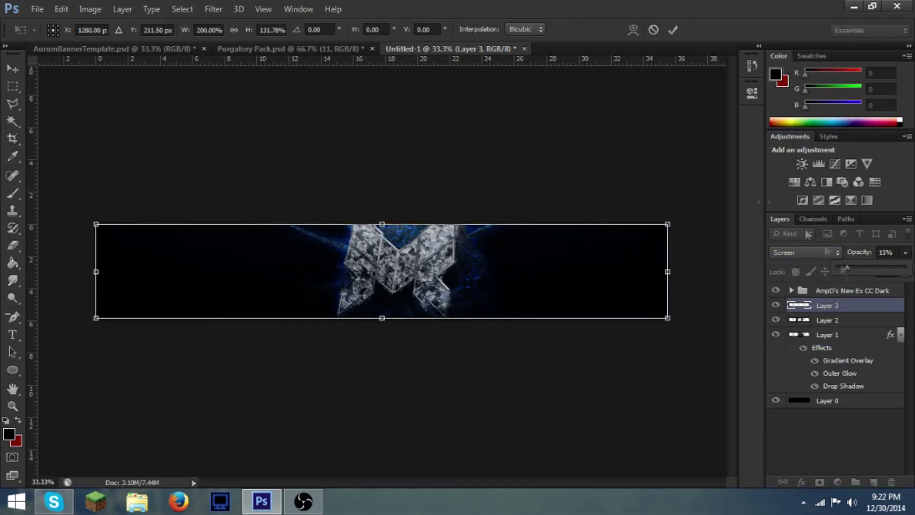
{"action": "left_click", "coordinate": [672, 30]}
- Select the banner's background Layer 0, and in Purgatory Pack.psd collapse the Lights group and expand the Particles group
{"action": "left_click", "coordinate": [827, 402]}
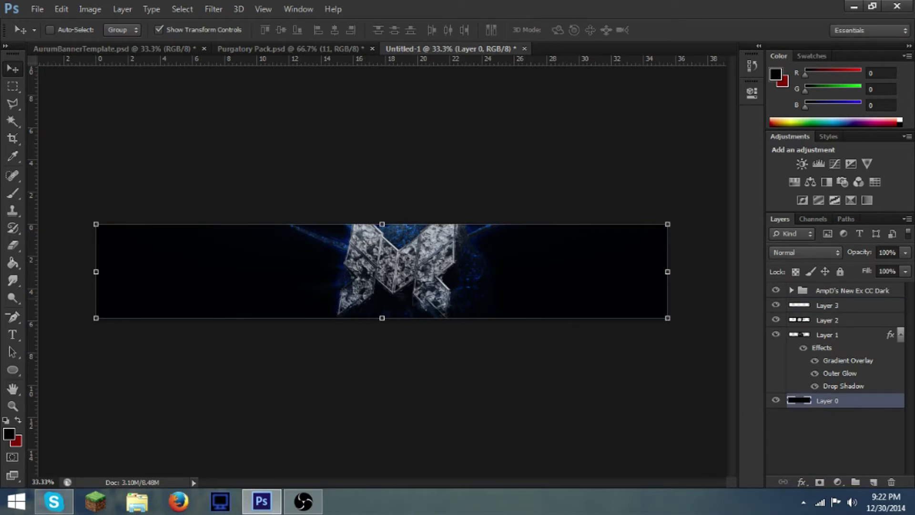
{"action": "left_click", "coordinate": [248, 50]}
{"action": "scroll", "coordinate": [841, 453], "scroll_direction": "up", "scroll_amount": 3}
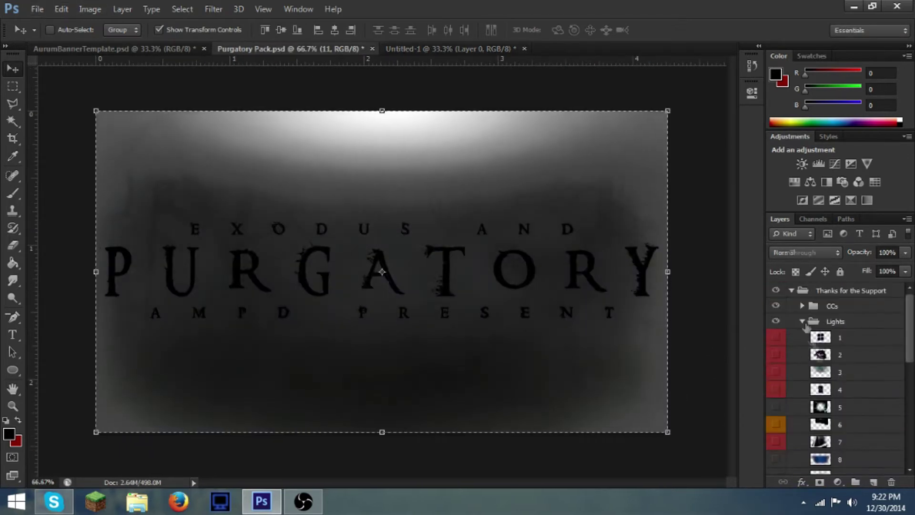
{"action": "left_click", "coordinate": [802, 321]}
{"action": "left_click", "coordinate": [829, 323]}
{"action": "left_click", "coordinate": [802, 321]}
{"action": "left_click", "coordinate": [776, 289]}
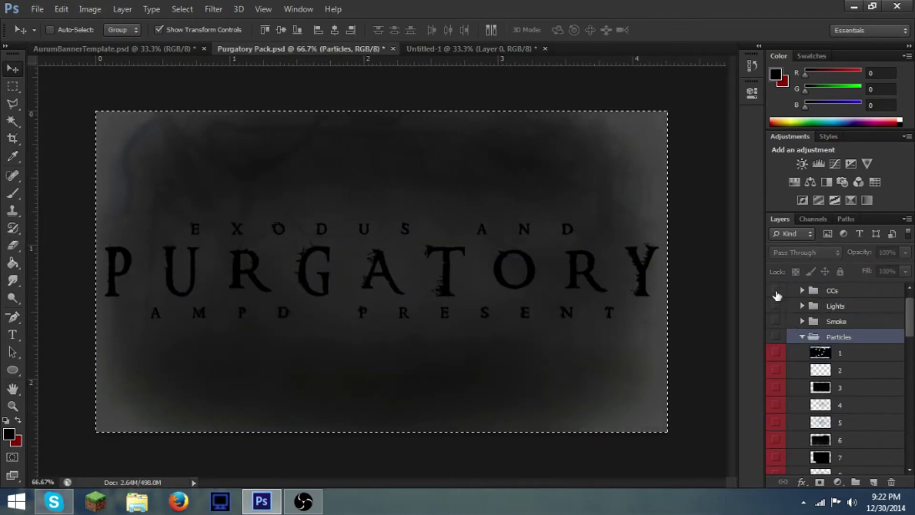
- Preview several textures in the Particles group one at a time, leaving particle texture 9 shown
{"action": "scroll", "coordinate": [841, 388], "scroll_direction": "down", "scroll_amount": 3}
{"action": "scroll", "coordinate": [840, 388], "scroll_direction": "down", "scroll_amount": 3}
{"action": "left_click", "coordinate": [801, 407]}
{"action": "left_click", "coordinate": [776, 408]}
{"action": "left_click", "coordinate": [776, 407]}
{"action": "left_click", "coordinate": [775, 442]}
{"action": "left_click", "coordinate": [853, 444]}
{"action": "left_click", "coordinate": [776, 442]}
{"action": "left_click", "coordinate": [776, 425]}
{"action": "left_click", "coordinate": [775, 425]}
{"action": "left_click", "coordinate": [776, 373]}
{"action": "left_click", "coordinate": [776, 372]}
{"action": "left_click", "coordinate": [776, 341]}
- Copy particle texture 9 and paste it into the Untitled-1 banner
{"action": "left_click", "coordinate": [822, 342]}
{"action": "key", "text": "ctrl+c"}
{"action": "left_click", "coordinate": [440, 48]}
{"action": "key", "text": "ctrl+v"}
- Place the pasted particles over the banner's right half, set them to Screen and move the layer above Layer 3
{"action": "left_click", "coordinate": [525, 225]}
{"action": "left_click_drag", "start_coordinate": [482, 278], "coordinate": [641, 274]}
{"action": "left_click", "coordinate": [826, 253]}
{"action": "left_click", "coordinate": [782, 113]}
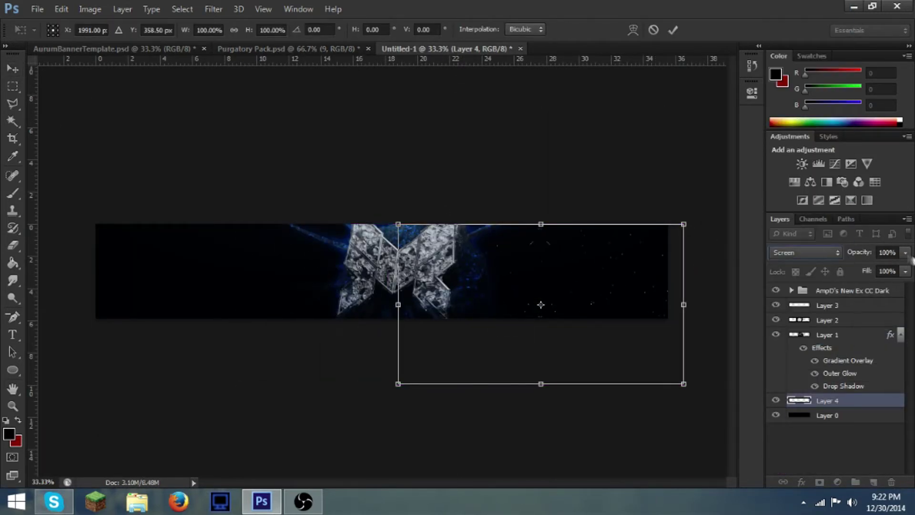
{"action": "left_click_drag", "start_coordinate": [821, 400], "coordinate": [822, 307]}
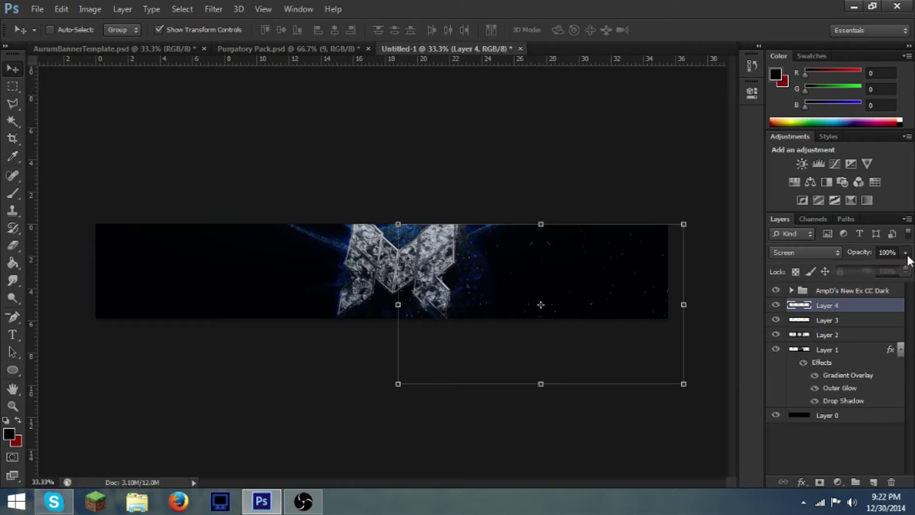
- Duplicate the particle layer at 35% opacity and move the copy over the banner's left half
{"action": "right_click", "coordinate": [810, 305]}
{"action": "left_click", "coordinate": [591, 42]}
{"action": "key", "text": "Return"}
{"action": "left_click_drag", "start_coordinate": [607, 325], "coordinate": [277, 327]}
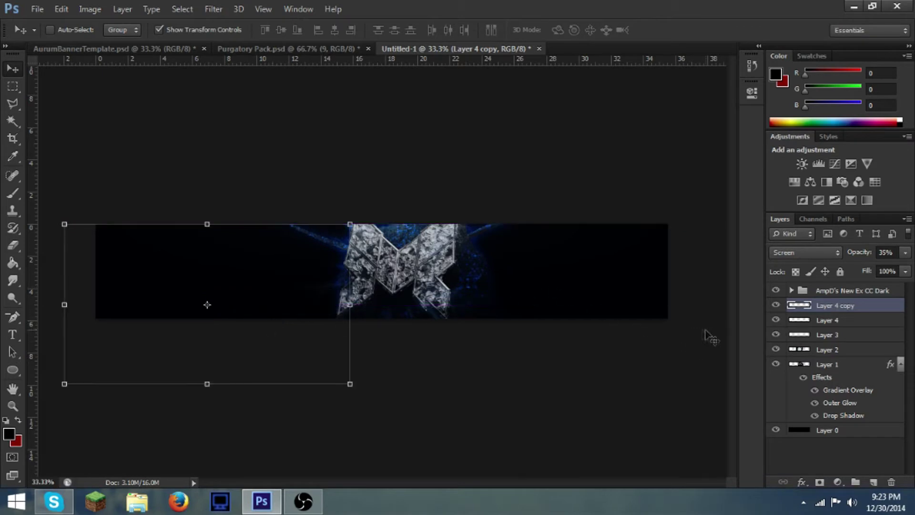
- Bring particle texture 12 from Purgatory Pack.psd into the banner over the M logo, in Screen mode at 39% opacity
{"action": "left_click", "coordinate": [261, 49]}
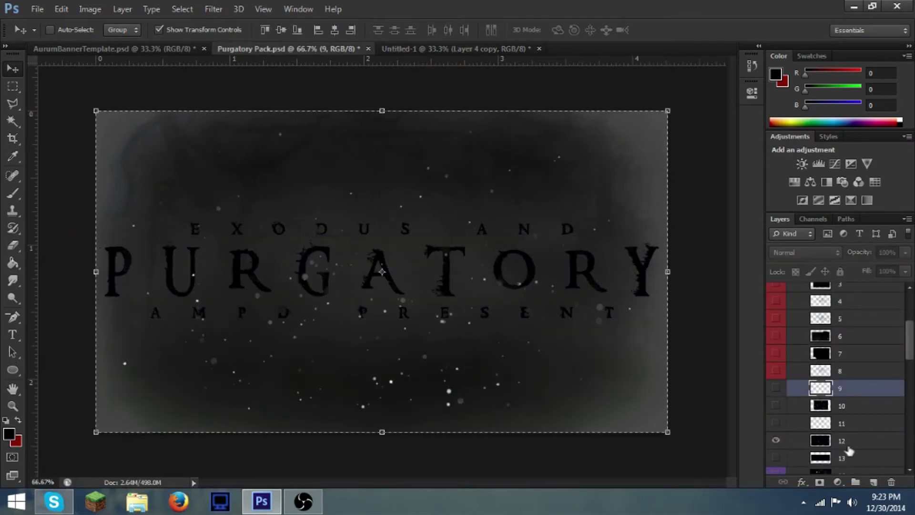
{"action": "left_click", "coordinate": [453, 49]}
{"action": "left_click", "coordinate": [825, 254]}
{"action": "left_click", "coordinate": [804, 115]}
{"action": "left_click_drag", "start_coordinate": [439, 340], "coordinate": [469, 307]}
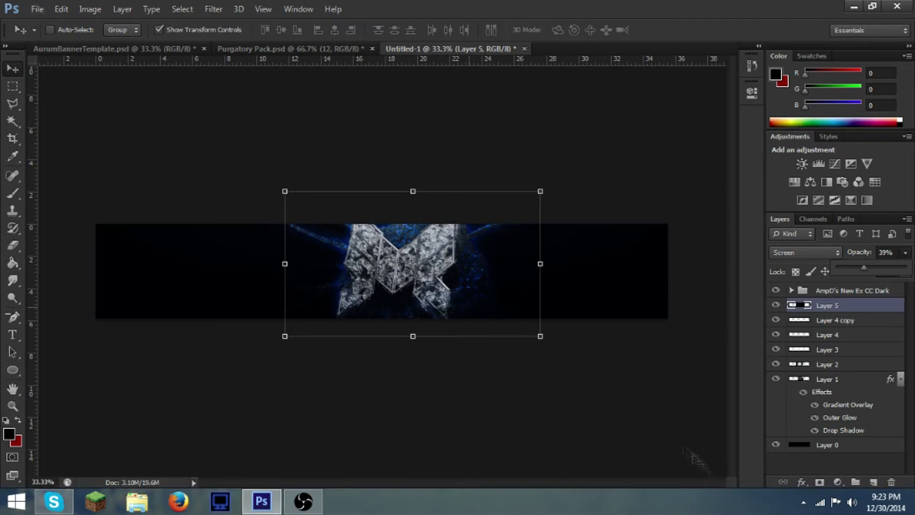
- Add a new layer above Layer 0 and set the brush color to blue with RGB 0, 138, 255
{"action": "left_click", "coordinate": [828, 445]}
{"action": "left_click", "coordinate": [874, 482]}
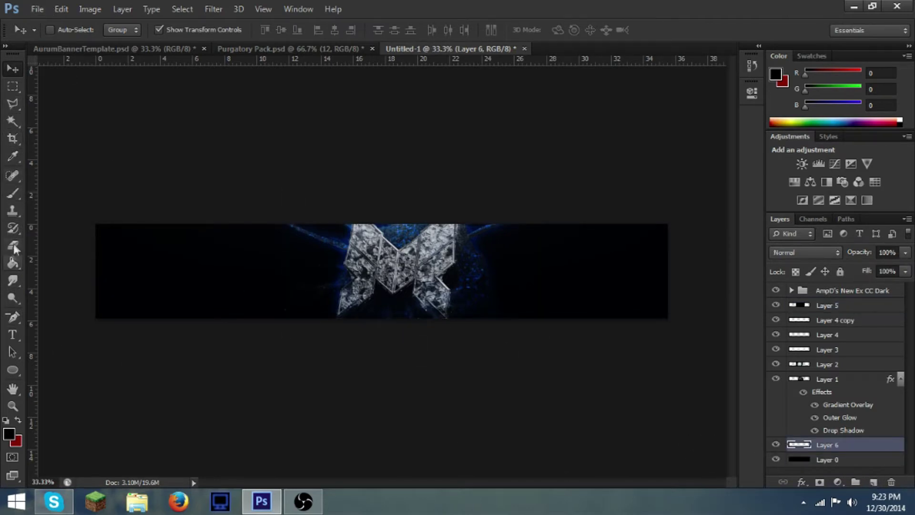
{"action": "key", "text": "b"}
{"action": "left_click", "coordinate": [11, 433]}
{"action": "left_click", "coordinate": [702, 276]}
{"action": "left_click", "coordinate": [685, 206]}
{"action": "left_click", "coordinate": [831, 198]}
- Paint a blue glow around the banner's edges with a 1057 px brush and set the layer's fill to 38%
{"action": "left_click", "coordinate": [189, 371]}
{"action": "mouse_move", "coordinate": [283, 373]}
{"action": "left_mouse_down"}
{"action": "mouse_move", "coordinate": [500, 367]}
{"action": "mouse_move", "coordinate": [643, 378]}
{"action": "mouse_move", "coordinate": [911, 323]}
{"action": "left_mouse_up"}
{"action": "left_click_drag", "start_coordinate": [855, 288], "coordinate": [862, 286]}
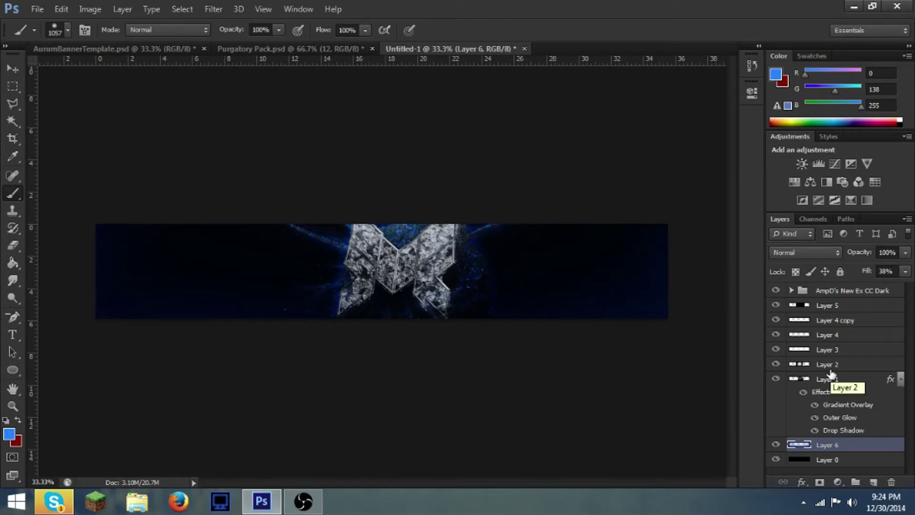
- Slightly lower the opacity of the blue glow layer, Layer 6
{"action": "left_click", "coordinate": [832, 462]}
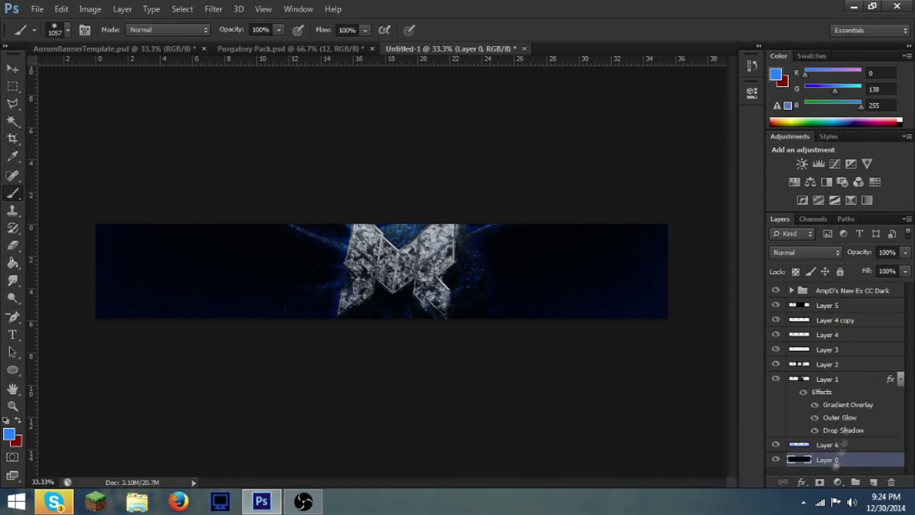
{"action": "left_click", "coordinate": [831, 446]}
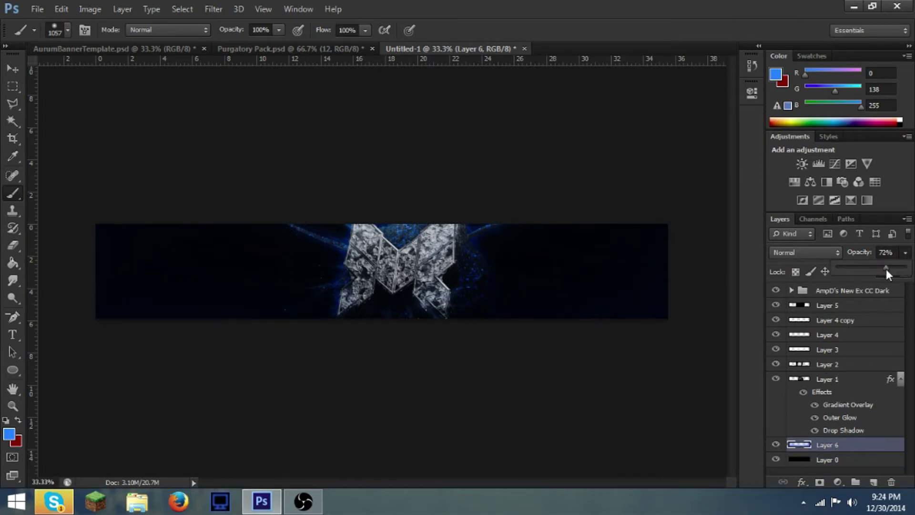
{"action": "left_click_drag", "start_coordinate": [899, 269], "coordinate": [897, 269]}
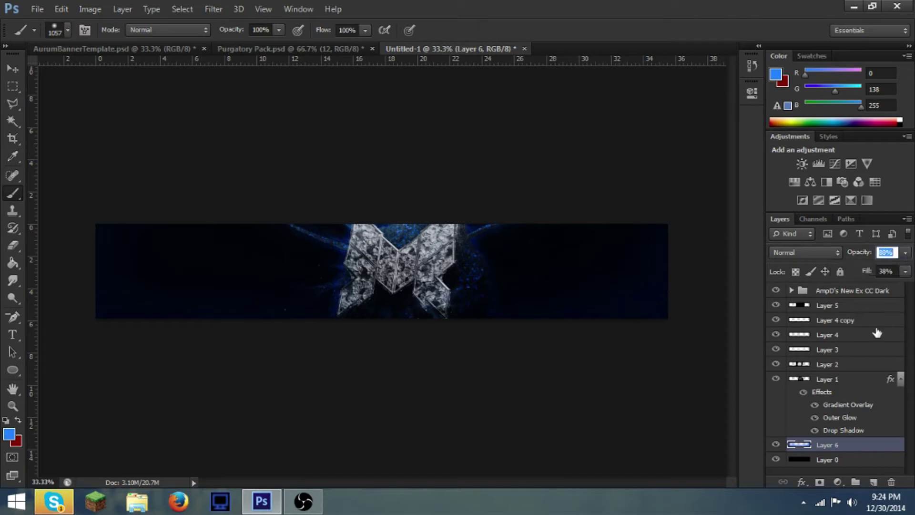
- Collapse the effects list of Layer 1 and select Layer 5
{"action": "left_click", "coordinate": [846, 321]}
{"action": "left_click", "coordinate": [845, 379]}
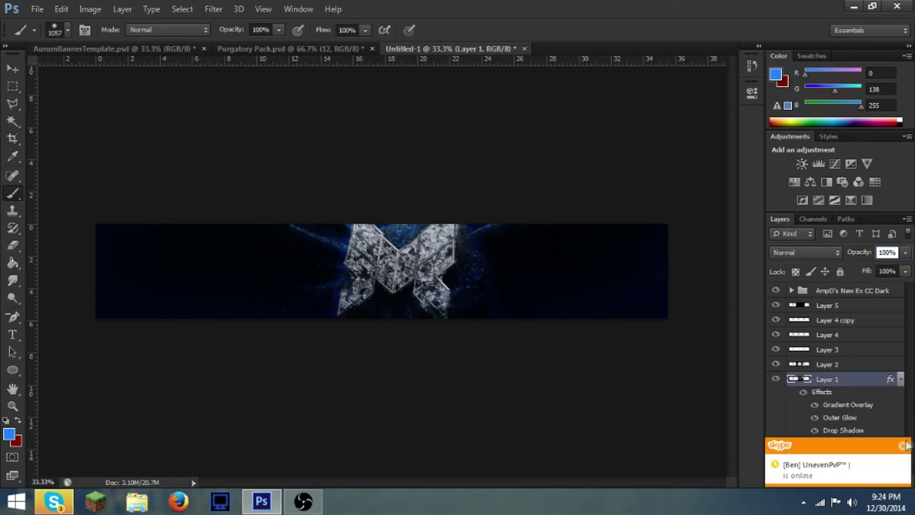
{"action": "left_click", "coordinate": [899, 379]}
{"action": "left_click", "coordinate": [829, 364]}
{"action": "left_click", "coordinate": [833, 349], "text": "shift"}
{"action": "left_click", "coordinate": [833, 350]}
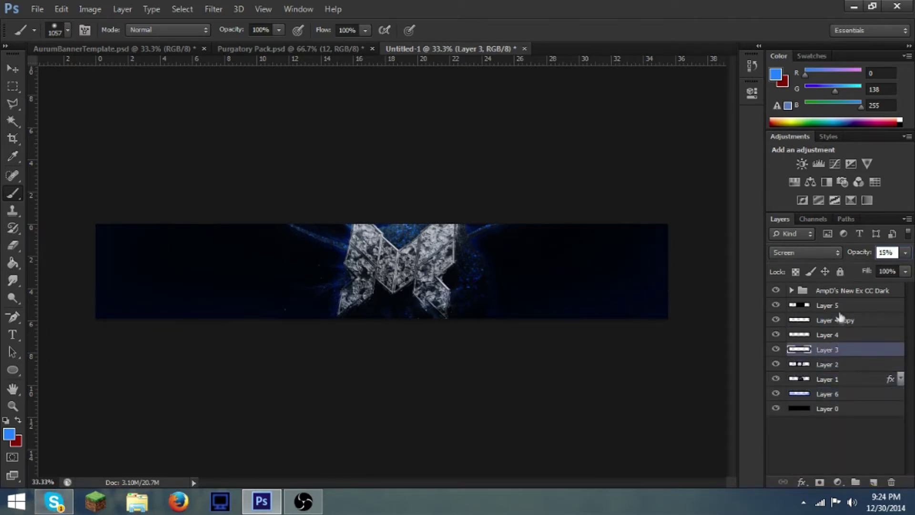
{"action": "left_click", "coordinate": [835, 292]}
{"action": "left_click", "coordinate": [829, 307]}
- In Purgatory Pack.psd, hide particle texture 12 and show the purple swirl texture 21
{"action": "left_click", "coordinate": [236, 50]}
{"action": "left_click", "coordinate": [776, 388]}
{"action": "scroll", "coordinate": [780, 428], "scroll_direction": "down", "scroll_amount": 3}
{"action": "left_click", "coordinate": [777, 436]}
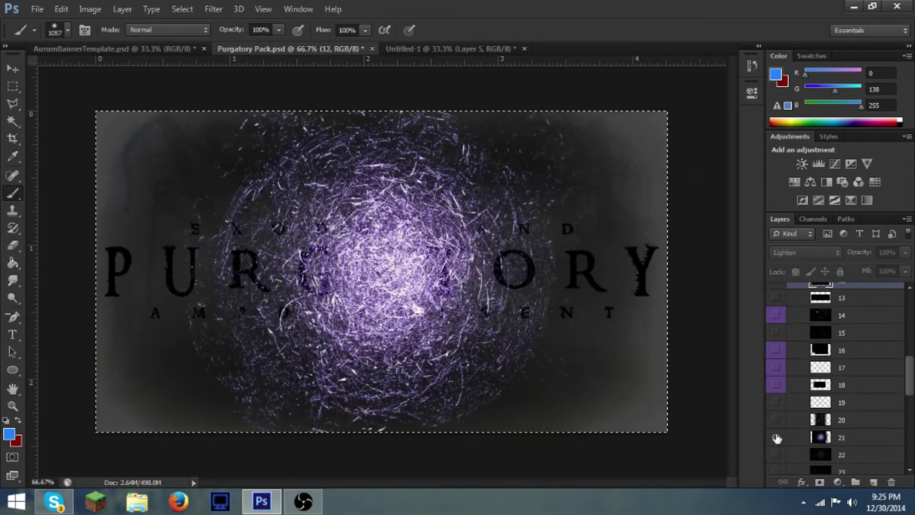
- Copy the purple swirl texture 21 and paste it into the Untitled-1 banner above Layer 5
{"action": "left_click", "coordinate": [436, 49]}
{"action": "left_click", "coordinate": [815, 318]}
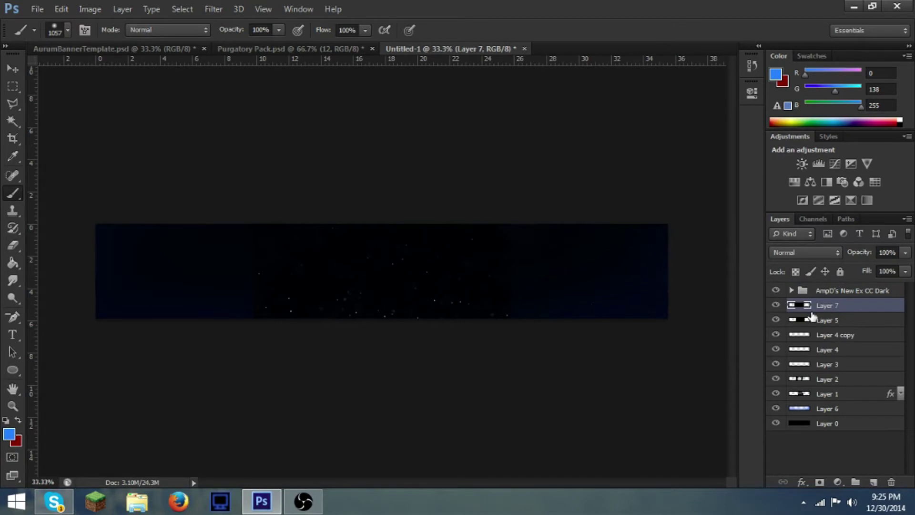
{"action": "left_click", "coordinate": [288, 50]}
{"action": "left_click", "coordinate": [847, 407]}
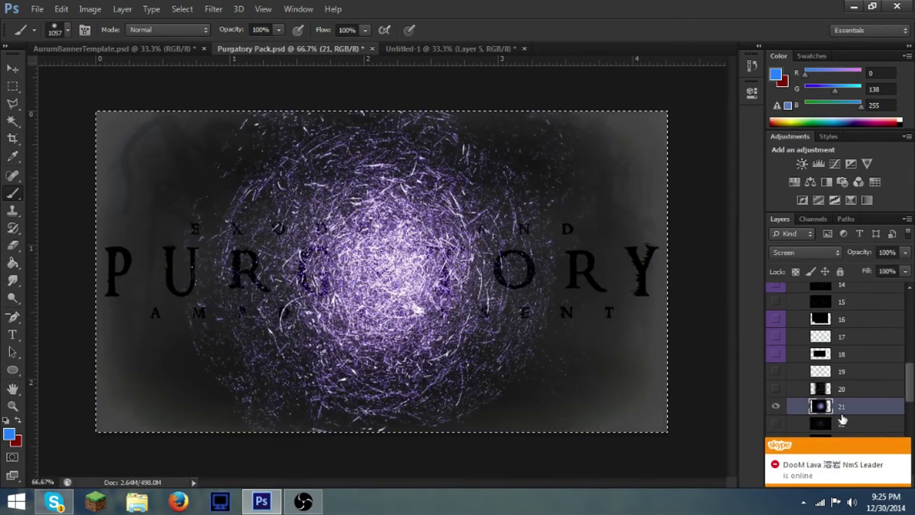
{"action": "key", "text": "ctrl+c"}
{"action": "left_click", "coordinate": [448, 49]}
{"action": "key", "text": "ctrl+v"}
- Set the swirl texture to Screen, center it over the M logo and lower its opacity to 30%
{"action": "key", "text": "v"}
{"action": "left_click", "coordinate": [805, 252]}
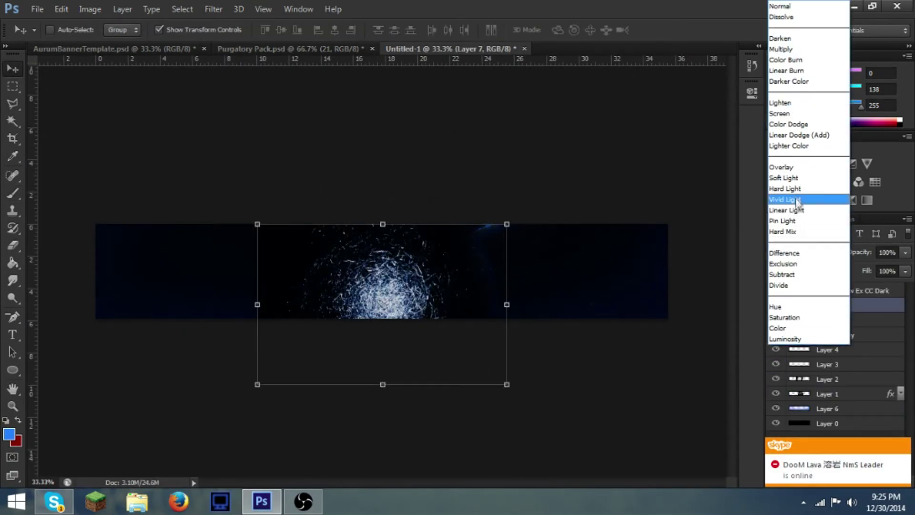
{"action": "left_click", "coordinate": [800, 107]}
{"action": "left_click_drag", "start_coordinate": [453, 374], "coordinate": [467, 330]}
{"action": "left_click", "coordinate": [905, 253]}
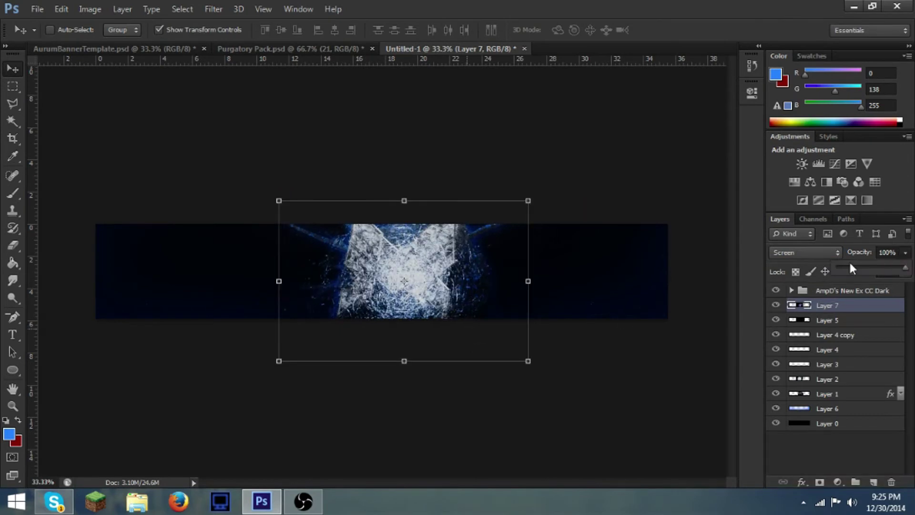
{"action": "left_click_drag", "start_coordinate": [849, 267], "coordinate": [852, 268]}
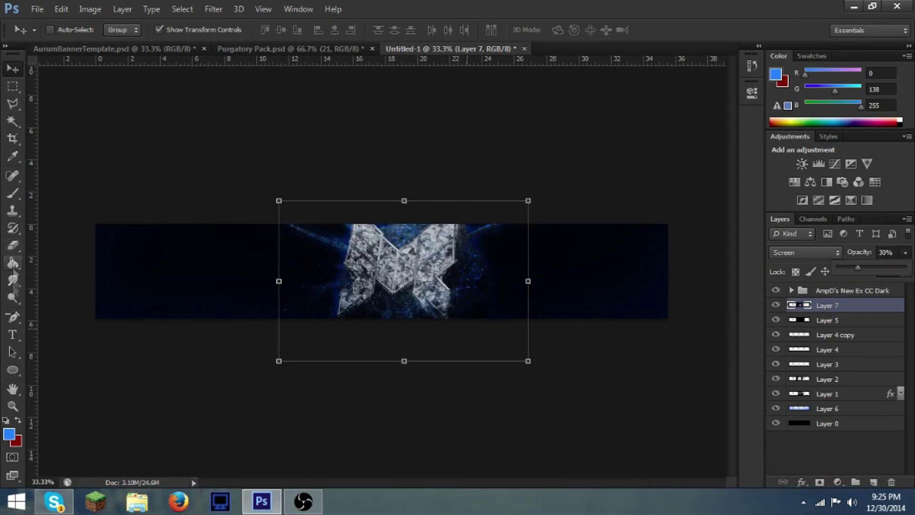
- Erase the swirl particles around the M logo on Layer 7 with a 43 px eraser in Pencil mode
{"action": "left_click", "coordinate": [13, 246]}
{"action": "left_click", "coordinate": [67, 30]}
{"action": "key", "text": "Return"}
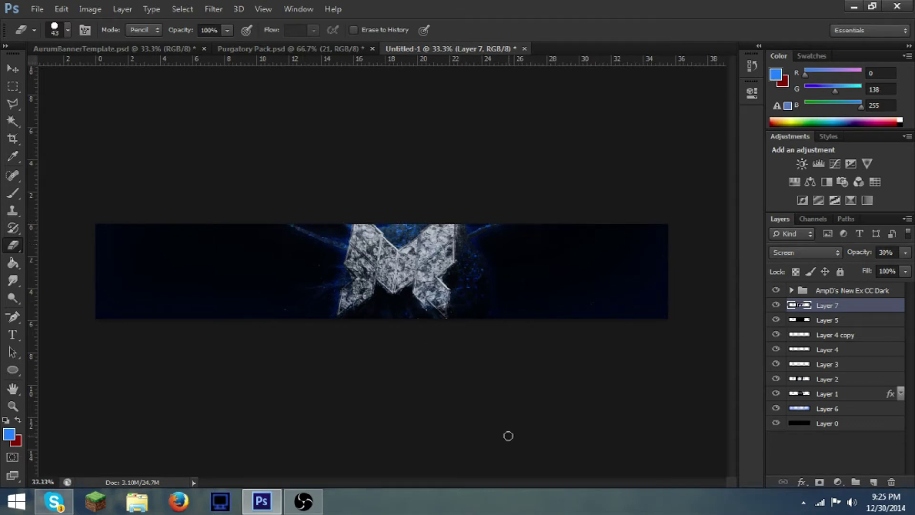
- Browse further texture groups in Purgatory Pack.psd, toggling textures on and off, and show the connected-dots texture 2
{"action": "left_click", "coordinate": [286, 49]}
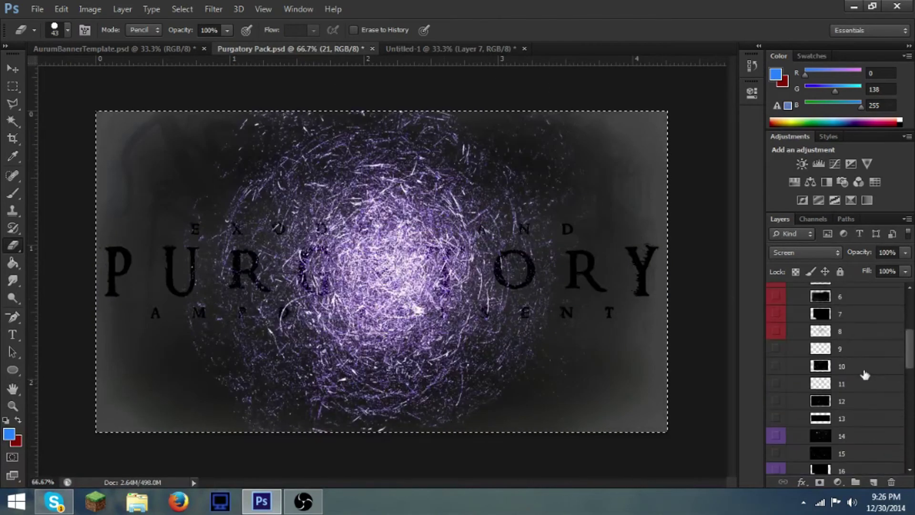
{"action": "scroll", "coordinate": [840, 409], "scroll_direction": "down", "scroll_amount": 3}
{"action": "left_click", "coordinate": [843, 432]}
{"action": "left_click", "coordinate": [842, 415]}
{"action": "scroll", "coordinate": [843, 405], "scroll_direction": "up", "scroll_amount": 5}
{"action": "left_click", "coordinate": [776, 326]}
{"action": "scroll", "coordinate": [856, 423], "scroll_direction": "down", "scroll_amount": 2}
{"action": "left_click", "coordinate": [775, 458]}
{"action": "left_click", "coordinate": [775, 457]}
{"action": "left_click", "coordinate": [775, 404]}
{"action": "left_click", "coordinate": [776, 370]}
{"action": "left_click", "coordinate": [776, 405]}
- Bring the connected-dots texture 2 into the banner over the logo, in Screen mode with 42% fill and 50% opacity
{"action": "left_click_drag", "start_coordinate": [836, 370], "coordinate": [447, 267]}
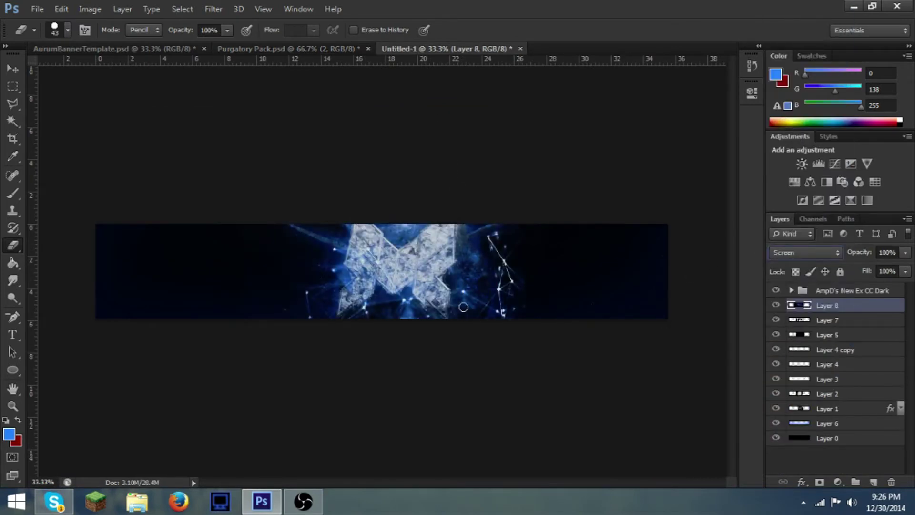
{"action": "left_click_drag", "start_coordinate": [857, 286], "coordinate": [866, 286]}
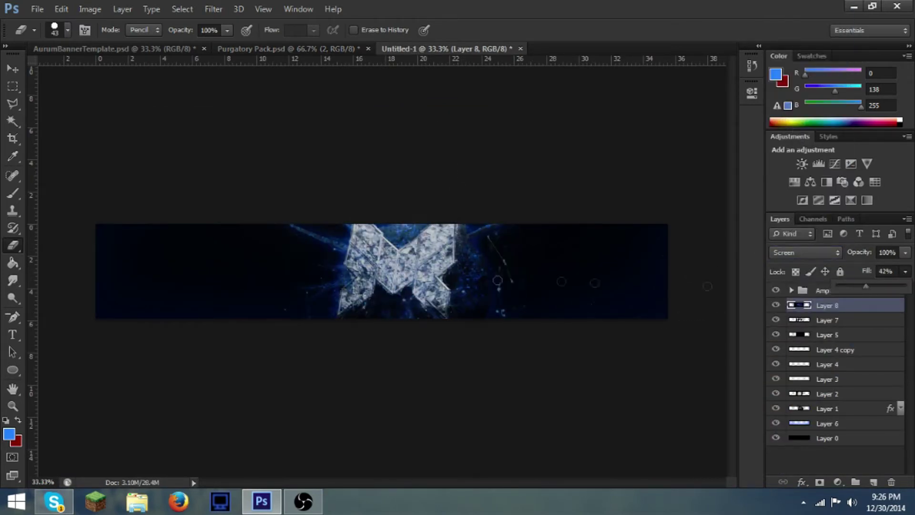
{"action": "left_click_drag", "start_coordinate": [450, 273], "coordinate": [442, 272]}
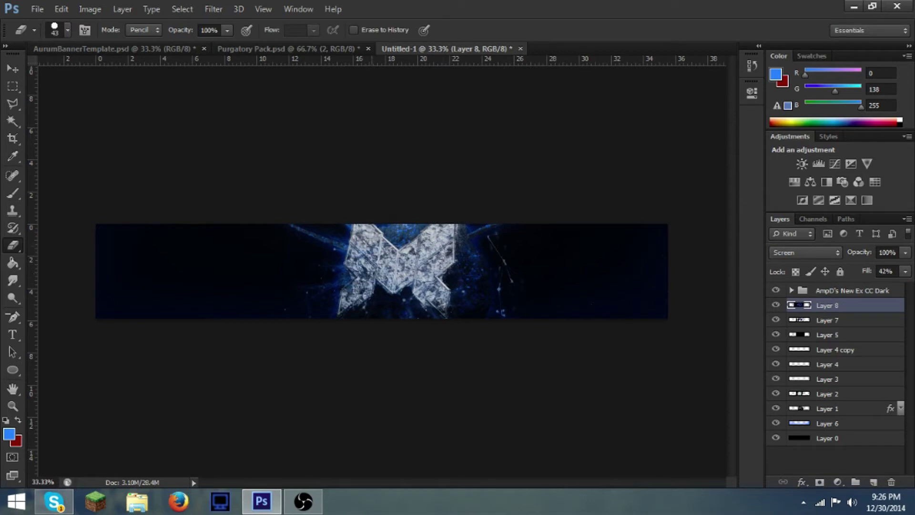
{"action": "left_click", "coordinate": [871, 267]}
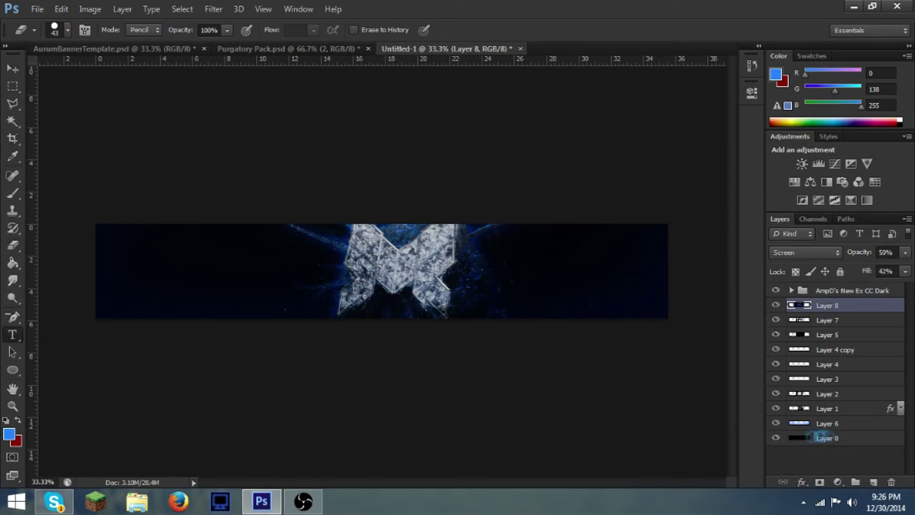
- Add the text AurumDesignz in 48 pt BankGothic to the banner's dark left half, on a text layer directly above Layer 0
{"action": "left_click", "coordinate": [820, 437]}
{"action": "key", "text": "t"}
{"action": "left_click", "coordinate": [244, 271]}
{"action": "left_click", "coordinate": [279, 30]}
{"action": "left_click", "coordinate": [292, 258]}
{"action": "left_click", "coordinate": [279, 30]}
{"action": "left_click", "coordinate": [275, 236]}
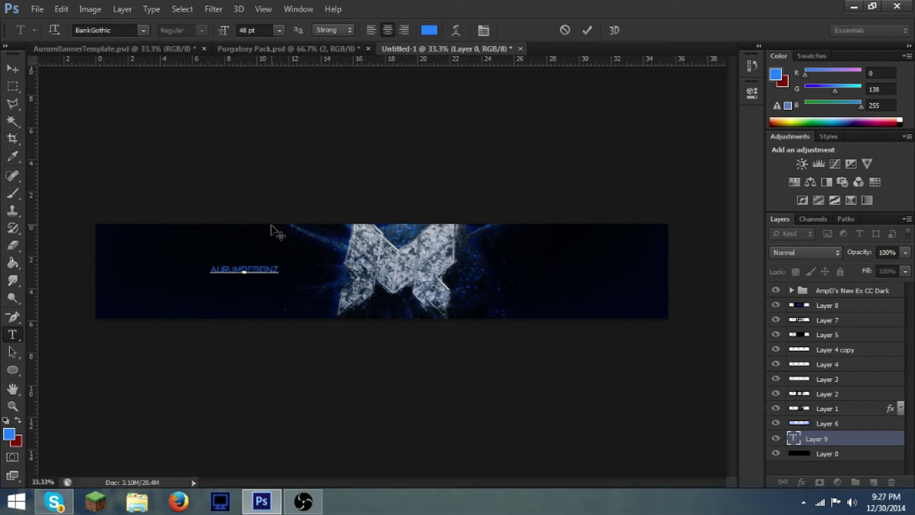
- Change the AurumDesignz text to the Wolf in the City font at 72 pt
{"action": "left_click", "coordinate": [144, 31]}
{"action": "scroll", "coordinate": [190, 276], "scroll_direction": "up", "scroll_amount": 10}
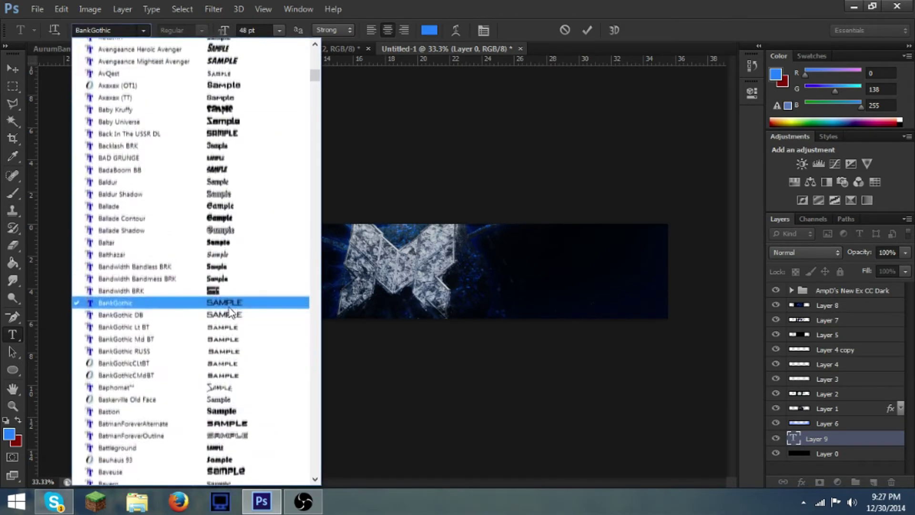
{"action": "left_click_drag", "start_coordinate": [316, 75], "coordinate": [327, 446]}
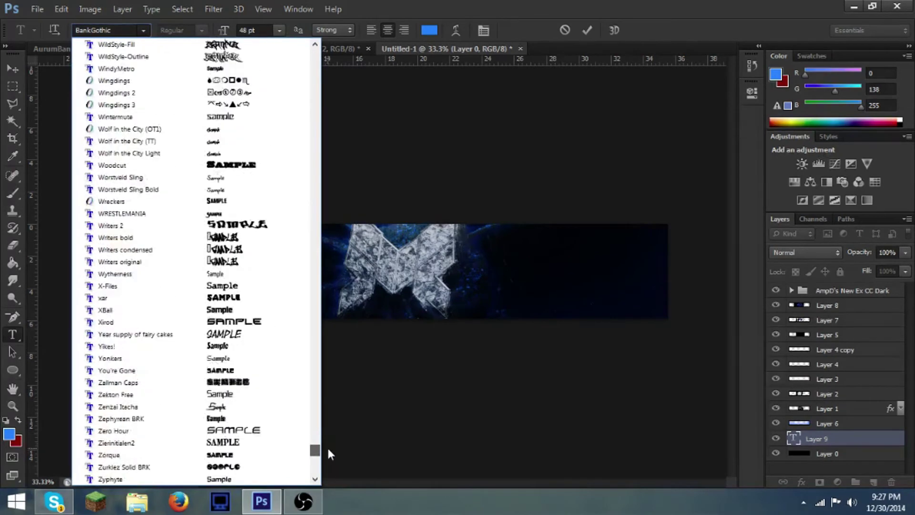
{"action": "scroll", "coordinate": [252, 190], "scroll_direction": "up", "scroll_amount": 3}
{"action": "scroll", "coordinate": [253, 205], "scroll_direction": "up", "scroll_amount": 3}
{"action": "left_click", "coordinate": [210, 418]}
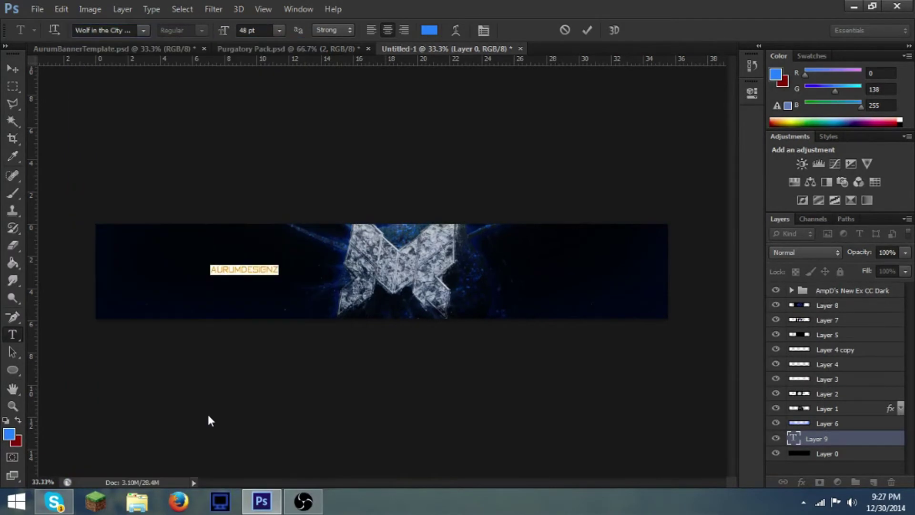
{"action": "left_click", "coordinate": [279, 30]}
{"action": "left_click", "coordinate": [247, 257]}
- Move the AurumDesignz text into the banner's lower-left corner and give it Layer 1's layer style at 46% opacity
{"action": "left_click_drag", "start_coordinate": [241, 306], "coordinate": [116, 345]}
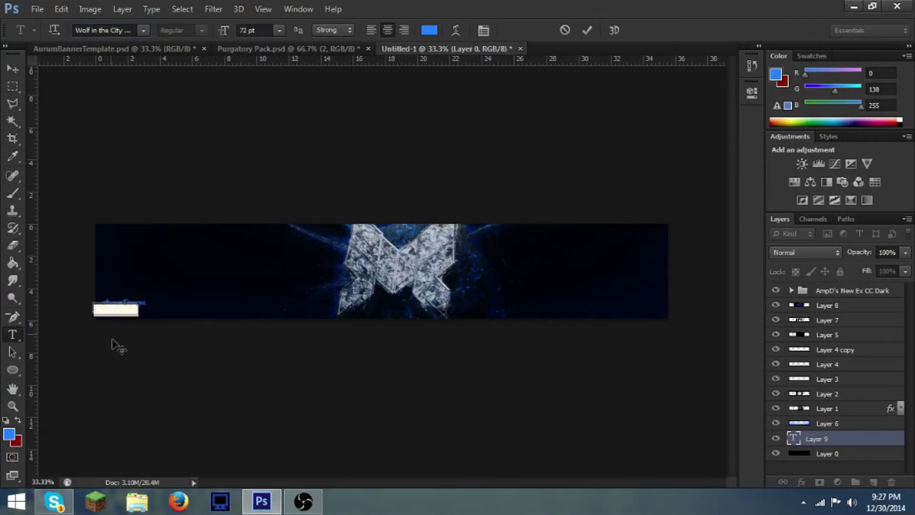
{"action": "left_click", "coordinate": [587, 29]}
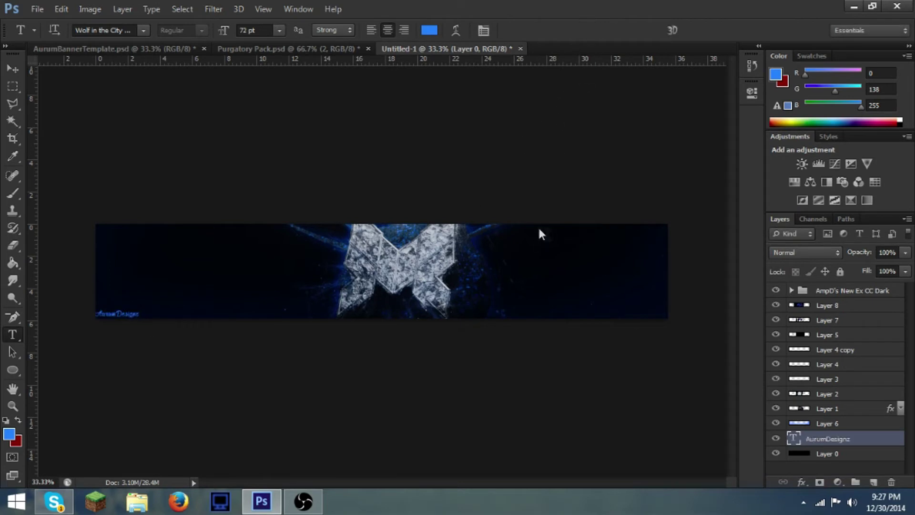
{"action": "left_click", "coordinate": [868, 451]}
{"action": "left_click_drag", "start_coordinate": [891, 408], "coordinate": [892, 440]}
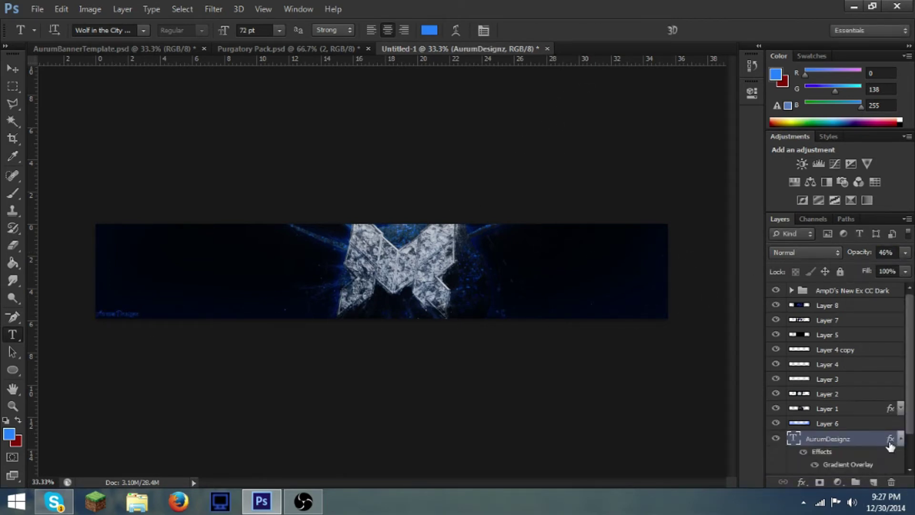
- Add the text Exogen in the POP. 1280 font at 72 pt, just left of the M logo
{"action": "left_click", "coordinate": [143, 31]}
{"action": "scroll", "coordinate": [241, 384], "scroll_direction": "up", "scroll_amount": 10}
{"action": "scroll", "coordinate": [252, 320], "scroll_direction": "up", "scroll_amount": 20}
{"action": "scroll", "coordinate": [238, 324], "scroll_direction": "up", "scroll_amount": 20}
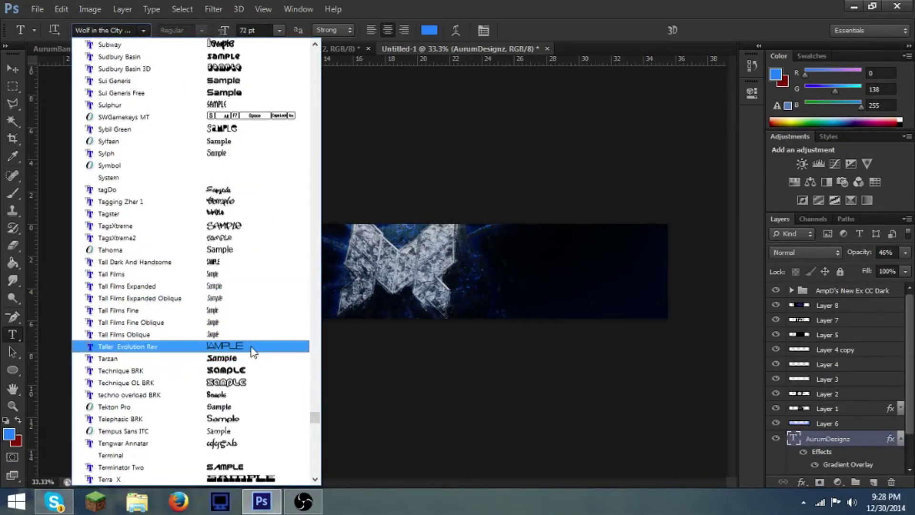
{"action": "scroll", "coordinate": [253, 352], "scroll_direction": "up", "scroll_amount": 20}
{"action": "scroll", "coordinate": [238, 318], "scroll_direction": "up", "scroll_amount": 20}
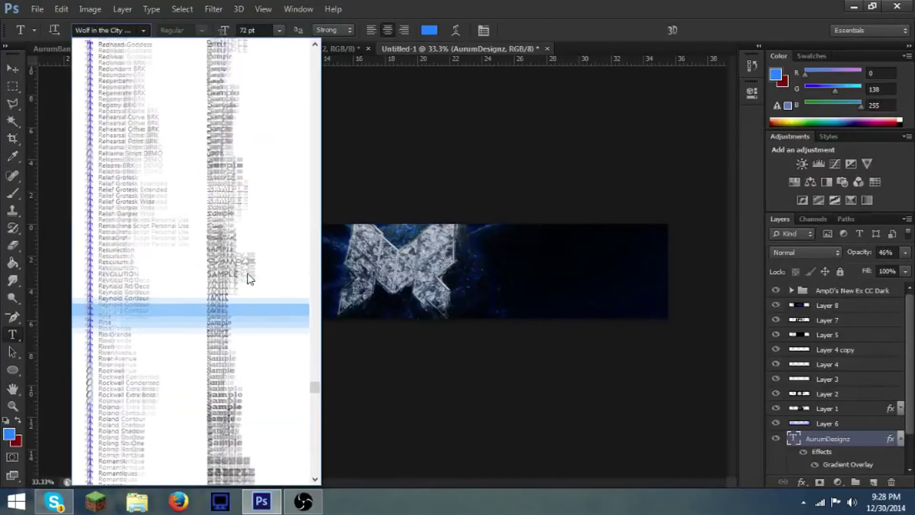
{"action": "scroll", "coordinate": [243, 257], "scroll_direction": "up", "scroll_amount": 20}
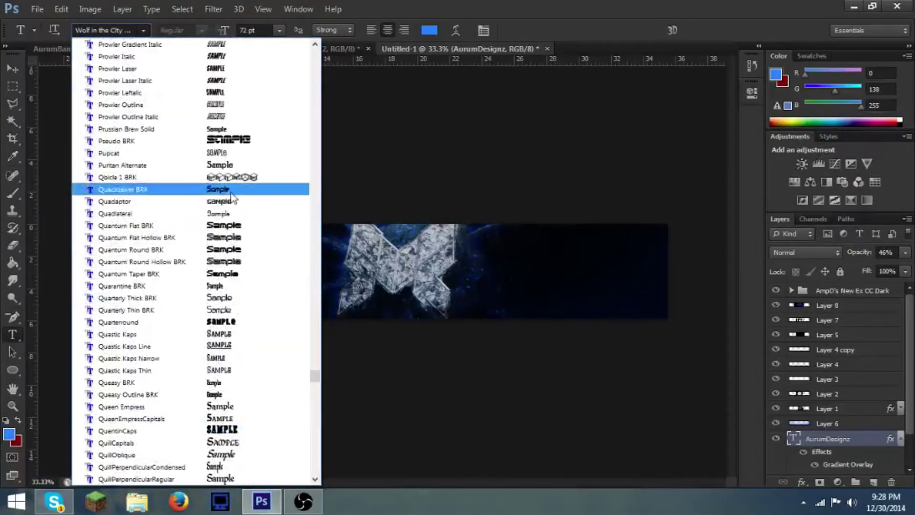
{"action": "scroll", "coordinate": [244, 335], "scroll_direction": "up", "scroll_amount": 20}
{"action": "left_click_drag", "start_coordinate": [317, 367], "coordinate": [317, 363]}
{"action": "left_click", "coordinate": [250, 384]}
{"action": "left_click", "coordinate": [275, 269]}
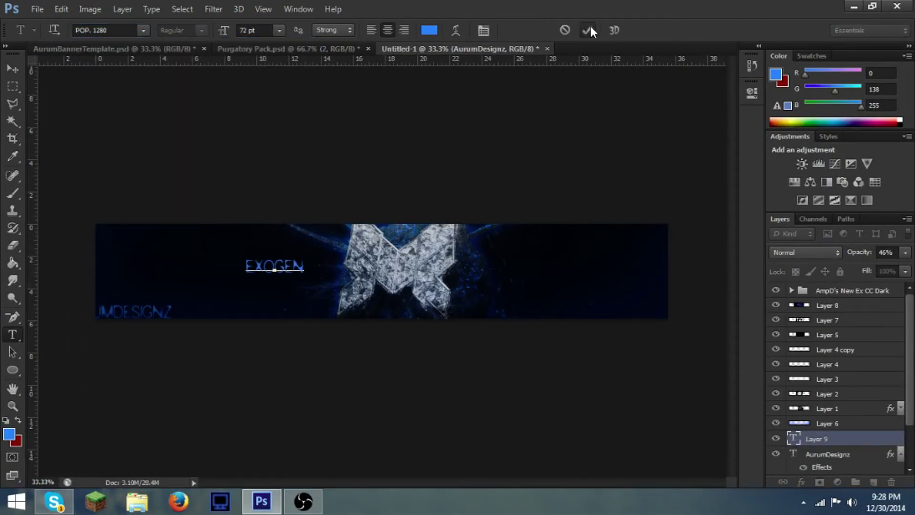
- Set the font of the AurumDesignz text back to Wolf in the City
{"action": "left_click", "coordinate": [821, 457]}
{"action": "double_click", "coordinate": [794, 416]}
{"action": "left_click", "coordinate": [143, 30]}
{"action": "left_click_drag", "start_coordinate": [318, 362], "coordinate": [318, 452]}
{"action": "scroll", "coordinate": [317, 453], "scroll_direction": "down", "scroll_amount": 2}
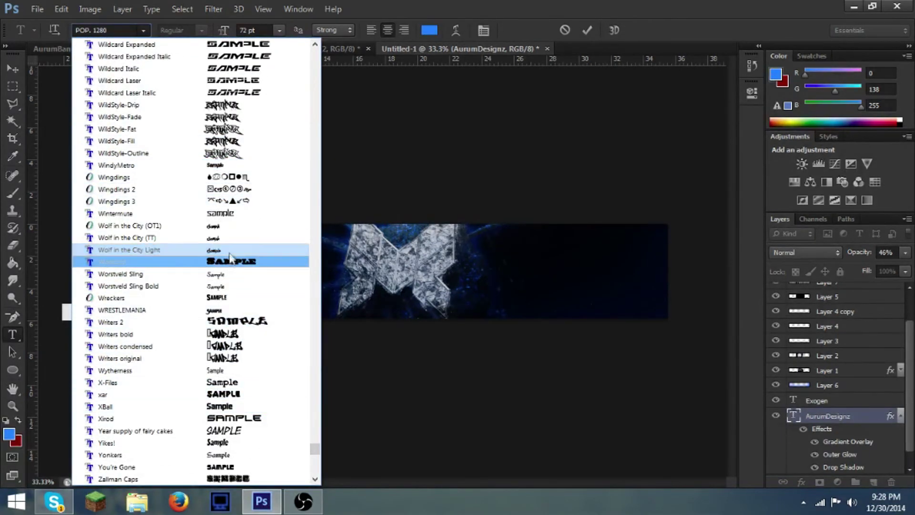
{"action": "left_click", "coordinate": [119, 241]}
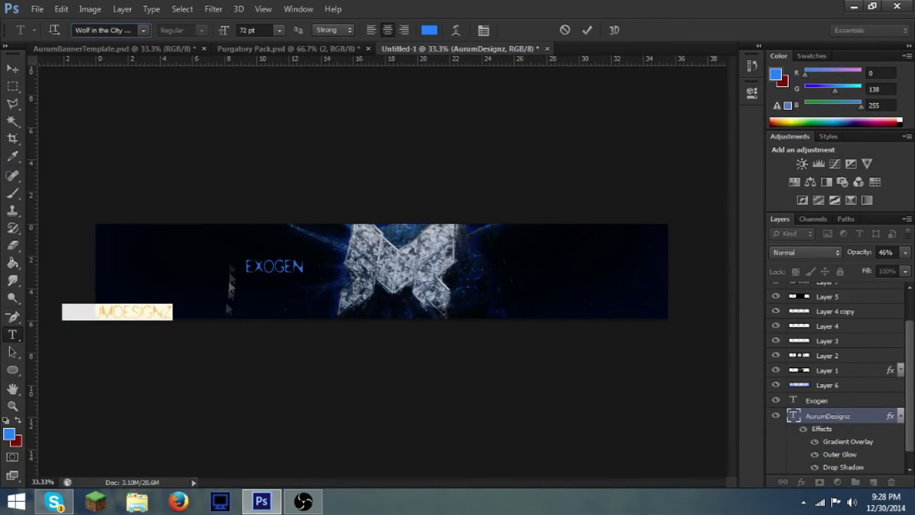
- Rotate the Exogen text slightly counter-clockwise
{"action": "left_click", "coordinate": [826, 401]}
{"action": "left_click", "coordinate": [15, 70]}
{"action": "left_click_drag", "start_coordinate": [314, 281], "coordinate": [325, 277]}
{"action": "key", "text": "Return"}
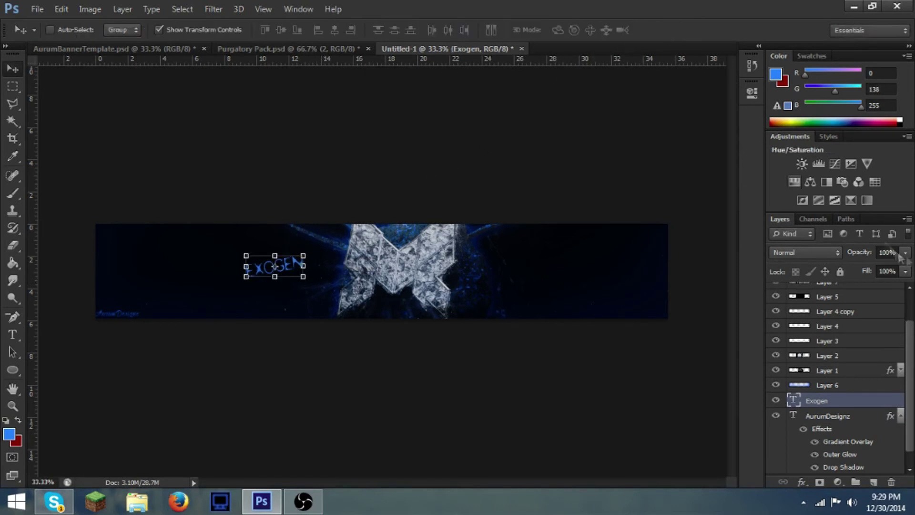
- Lower the Exogen text's opacity to 35% and shift it slightly closer to the M logo
{"action": "left_click_drag", "start_coordinate": [857, 268], "coordinate": [861, 268]}
{"action": "left_click", "coordinate": [905, 253]}
{"action": "left_click_drag", "start_coordinate": [297, 275], "coordinate": [308, 268]}
{"action": "left_click", "coordinate": [843, 388]}
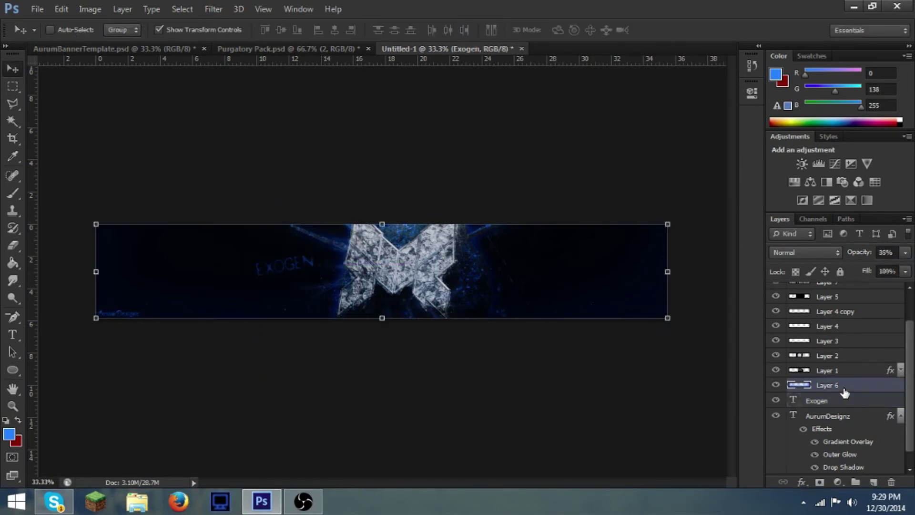
{"action": "left_click", "coordinate": [833, 401]}
{"action": "left_click", "coordinate": [905, 252]}
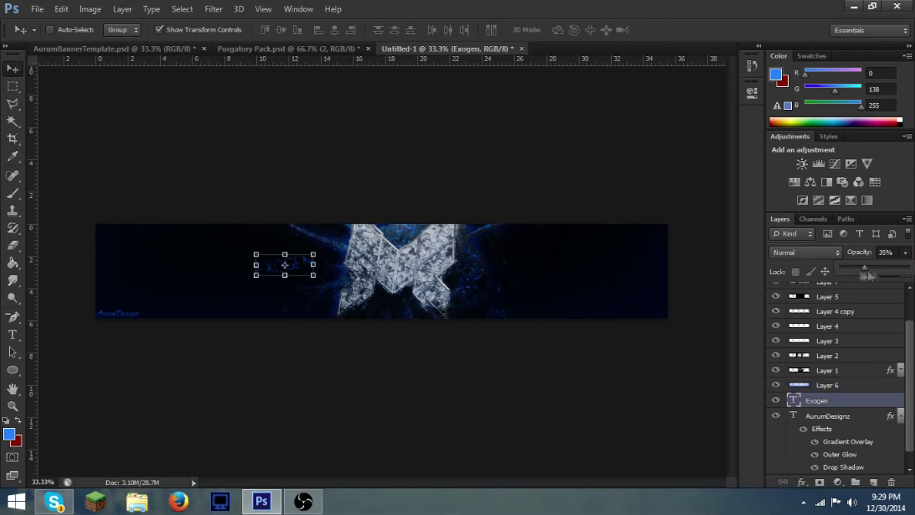
{"action": "left_click", "coordinate": [839, 385]}
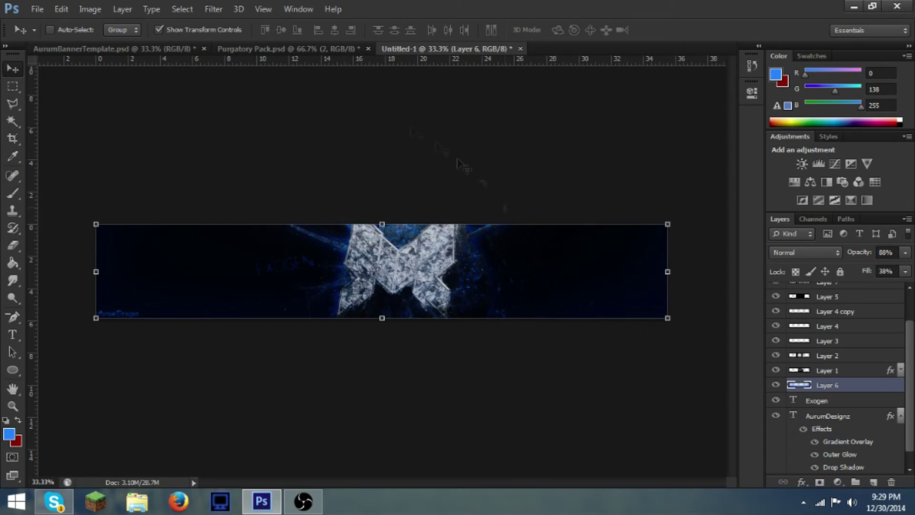
- Show flare 9 in the Flares group of Purgatory Pack.psd and bring it into the Untitled-1 banner
{"action": "left_click", "coordinate": [260, 48]}
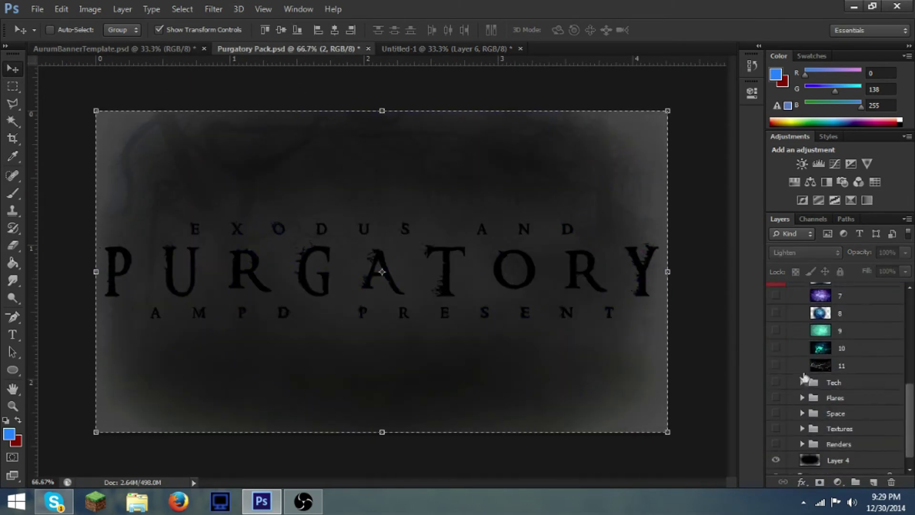
{"action": "left_click", "coordinate": [802, 388]}
{"action": "scroll", "coordinate": [836, 399], "scroll_direction": "down", "scroll_amount": 2}
{"action": "left_click", "coordinate": [835, 329]}
{"action": "left_click", "coordinate": [775, 328]}
{"action": "left_click", "coordinate": [775, 328]}
{"action": "left_click", "coordinate": [776, 468]}
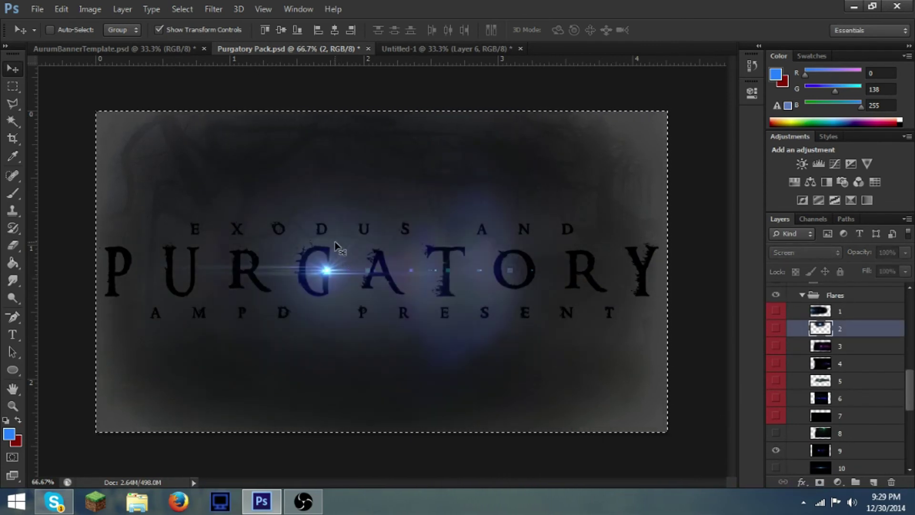
{"action": "left_click", "coordinate": [848, 451]}
{"action": "left_click_drag", "start_coordinate": [433, 53], "coordinate": [484, 312]}
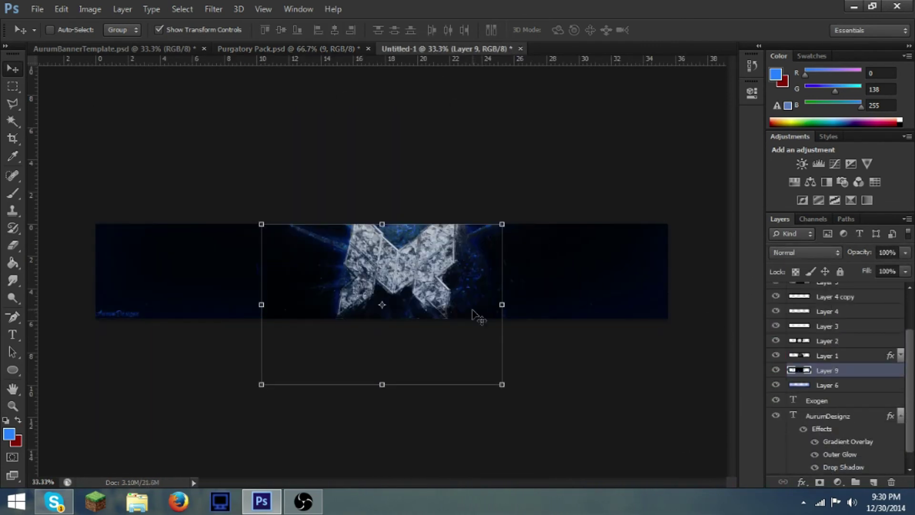
- Move the flare layer above Layer 8, set it to Screen at 43% opacity and raise it over the M logo
{"action": "left_click_drag", "start_coordinate": [830, 373], "coordinate": [820, 300]}
{"action": "left_click", "coordinate": [816, 253]}
{"action": "left_click", "coordinate": [780, 116]}
{"action": "left_click", "coordinate": [780, 114]}
{"action": "left_click_drag", "start_coordinate": [400, 297], "coordinate": [397, 251]}
{"action": "left_click_drag", "start_coordinate": [868, 266], "coordinate": [866, 268]}
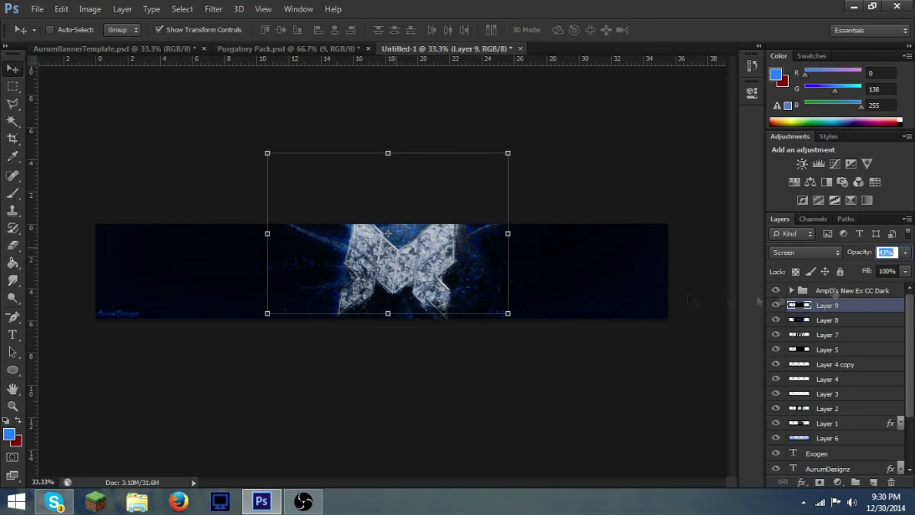
- Hide the flare in Purgatory Pack.psd and show rough wall texture 7 from the Textures group
{"action": "left_click", "coordinate": [290, 49]}
{"action": "left_click", "coordinate": [776, 387]}
{"action": "scroll", "coordinate": [807, 428], "scroll_direction": "down", "scroll_amount": 3}
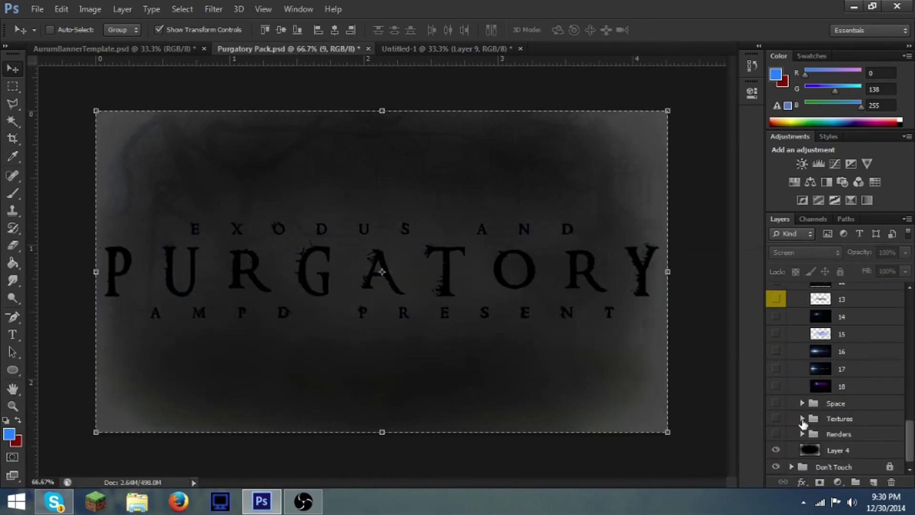
{"action": "left_click", "coordinate": [802, 418]}
{"action": "scroll", "coordinate": [834, 417], "scroll_direction": "down", "scroll_amount": 2}
{"action": "left_click", "coordinate": [836, 415]}
{"action": "left_click", "coordinate": [775, 414]}
{"action": "left_click", "coordinate": [775, 413]}
{"action": "left_click", "coordinate": [776, 430]}
{"action": "left_click", "coordinate": [826, 433]}
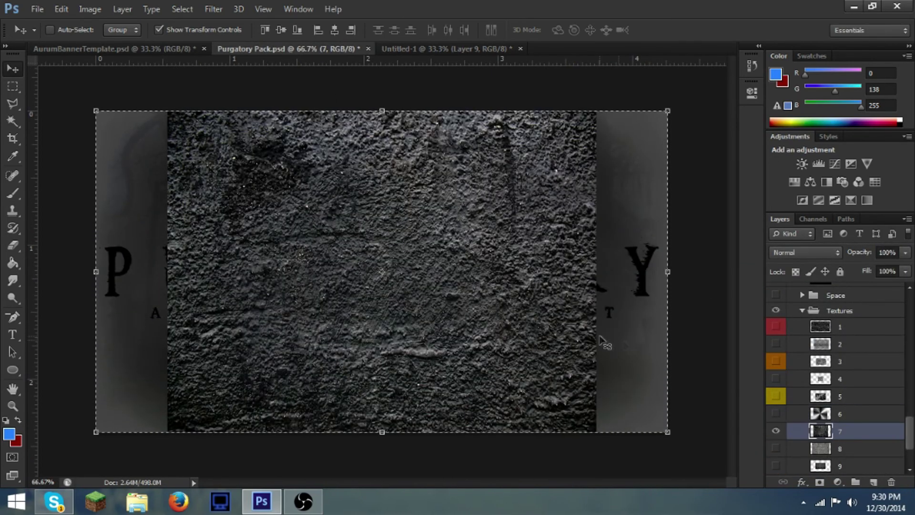
- Bring texture 7 into the banner and clip it to the logo's Layer 1 in Overlay mode at 21% opacity
{"action": "left_click_drag", "start_coordinate": [412, 46], "coordinate": [440, 301]}
{"action": "left_click", "coordinate": [805, 252]}
{"action": "left_click", "coordinate": [791, 164]}
{"action": "left_click_drag", "start_coordinate": [829, 290], "coordinate": [832, 415]}
{"action": "right_click", "coordinate": [838, 407]}
{"action": "left_click", "coordinate": [619, 214]}
{"action": "left_click_drag", "start_coordinate": [904, 252], "coordinate": [851, 267]}
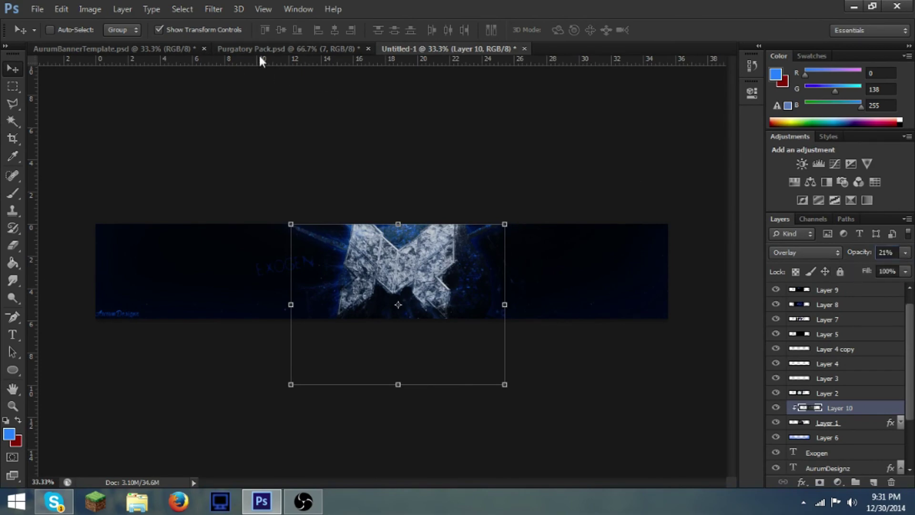
- Hide texture 7 in Purgatory Pack.psd and show cracked rock texture 1 from the Textures group
{"action": "left_click", "coordinate": [262, 50]}
{"action": "left_click", "coordinate": [776, 464]}
{"action": "left_click", "coordinate": [833, 360]}
{"action": "left_click", "coordinate": [776, 360]}
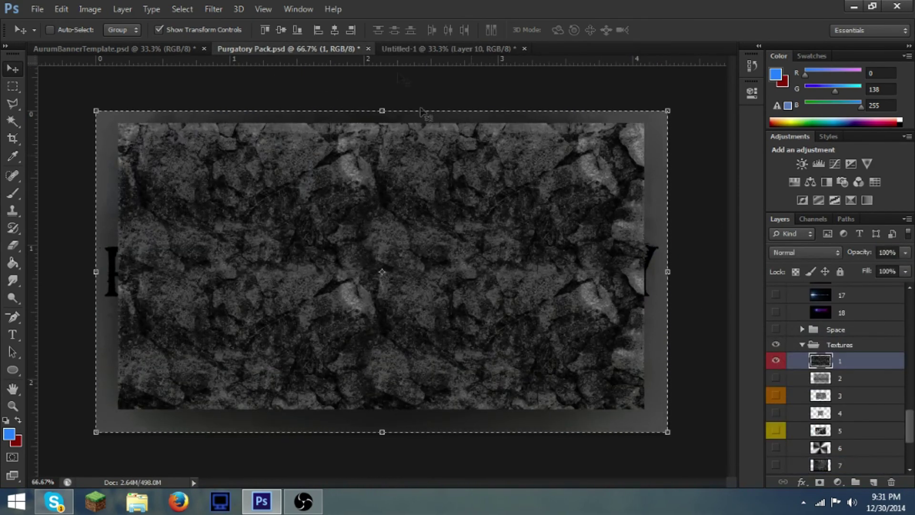
- Copy rock texture 1 into the banner above Layer 10, clip it to the logo and lower its opacity to 7%
{"action": "key", "text": "ctrl+c"}
{"action": "left_click", "coordinate": [401, 50]}
{"action": "key", "text": "ctrl+v"}
{"action": "right_click", "coordinate": [831, 342]}
{"action": "left_click", "coordinate": [604, 213]}
{"action": "left_click", "coordinate": [905, 252]}
{"action": "left_click_drag", "start_coordinate": [878, 264], "coordinate": [841, 266]}
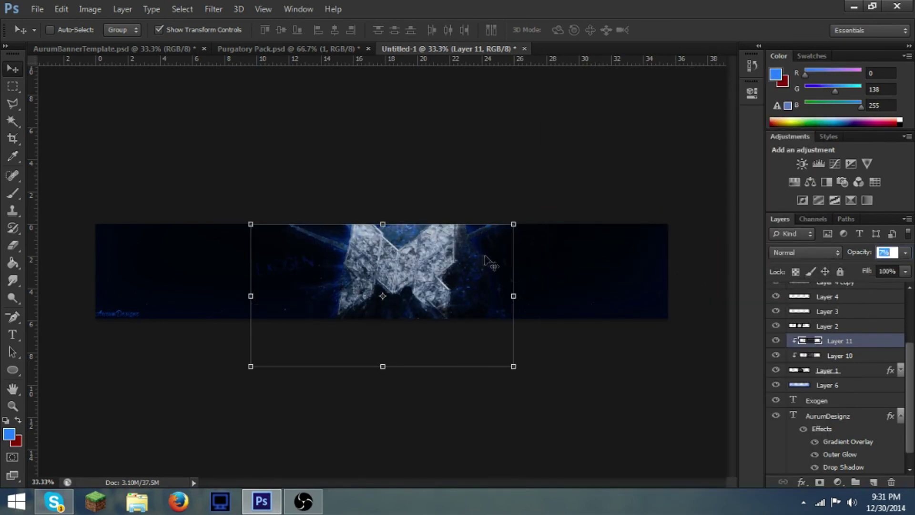
- Change the AurumDesignz text to the Luna Bar font at 48 pt and lower its opacity to 29%
{"action": "scroll", "coordinate": [839, 377], "scroll_direction": "down", "scroll_amount": 1}
{"action": "left_click", "coordinate": [801, 403]}
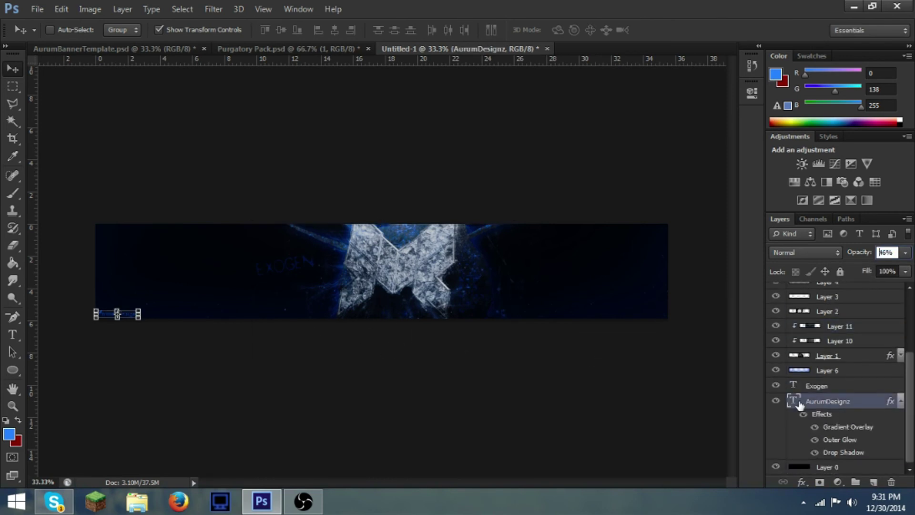
{"action": "double_click", "coordinate": [793, 402]}
{"action": "left_click", "coordinate": [129, 30]}
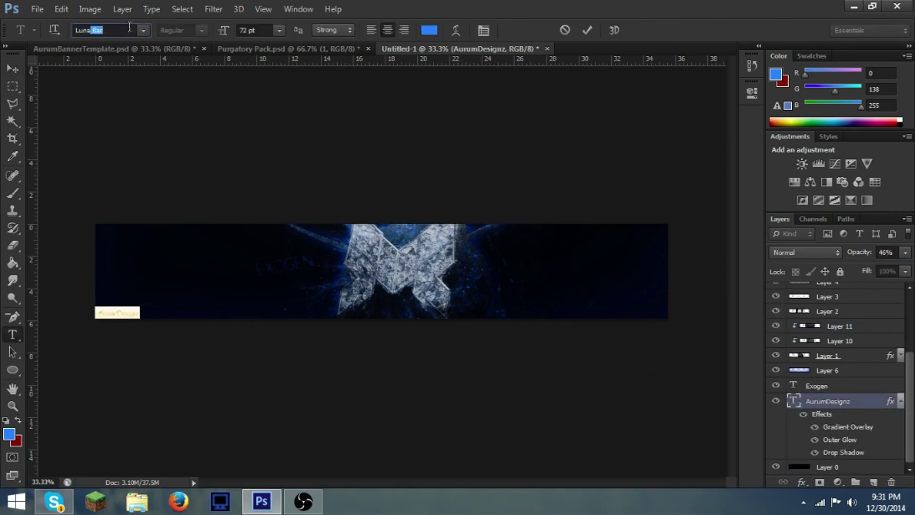
{"action": "left_click", "coordinate": [279, 30]}
{"action": "left_click", "coordinate": [257, 237]}
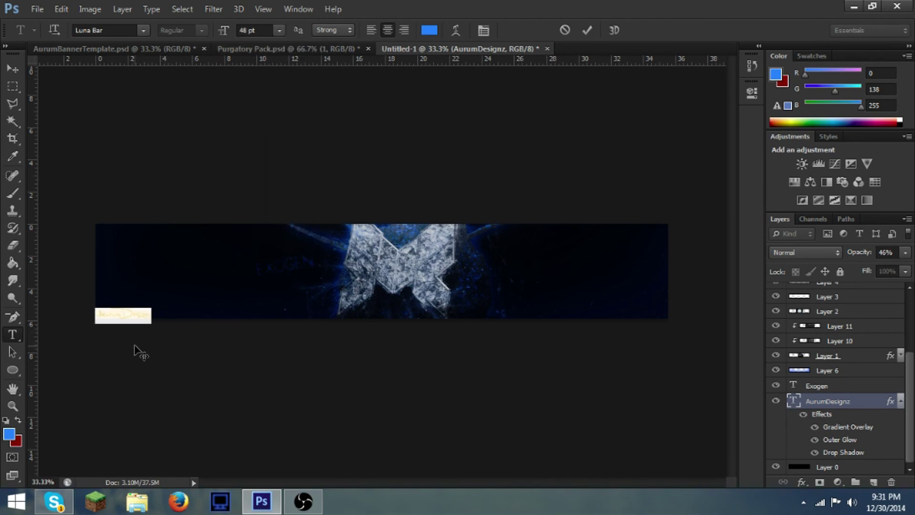
{"action": "left_click", "coordinate": [586, 31]}
{"action": "key", "text": "v"}
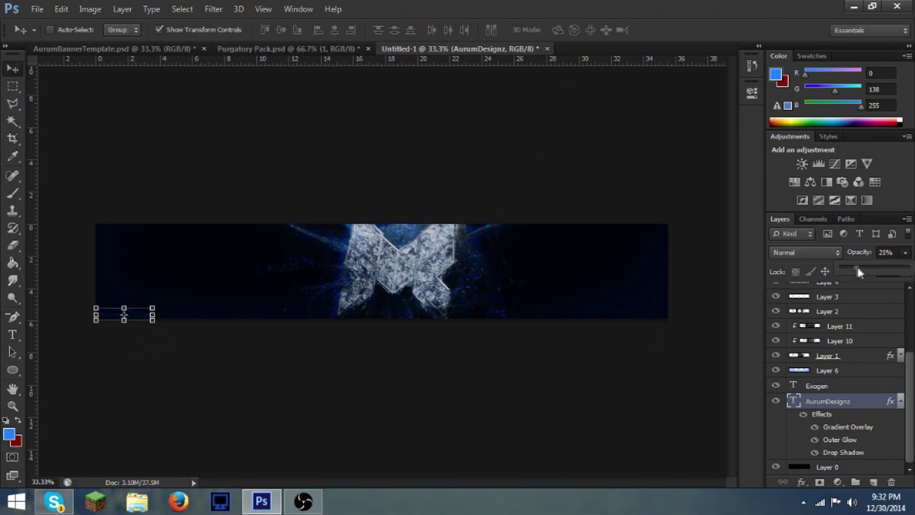
{"action": "left_click_drag", "start_coordinate": [860, 268], "coordinate": [860, 268]}
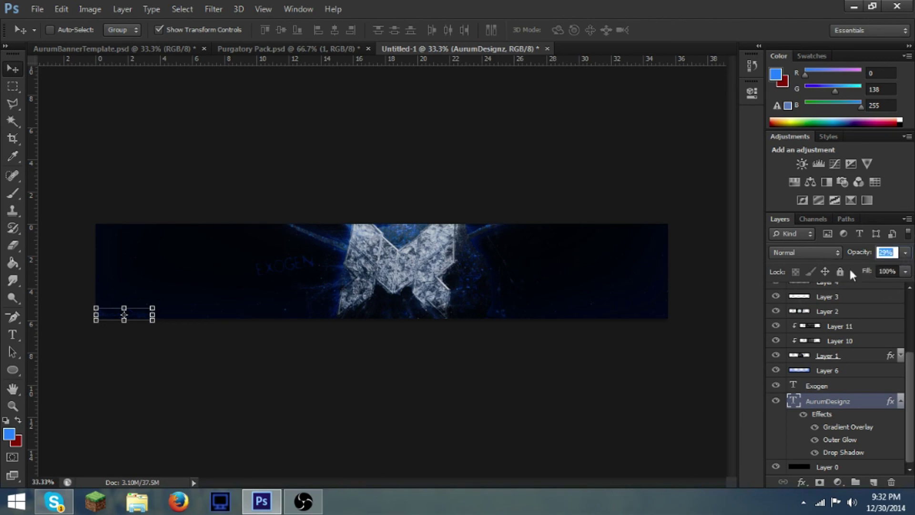
{"action": "left_click", "coordinate": [303, 508]}
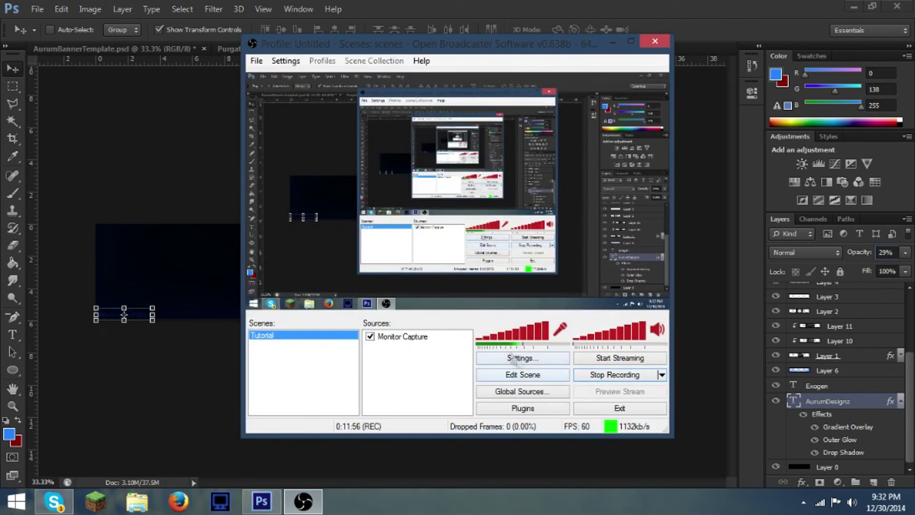